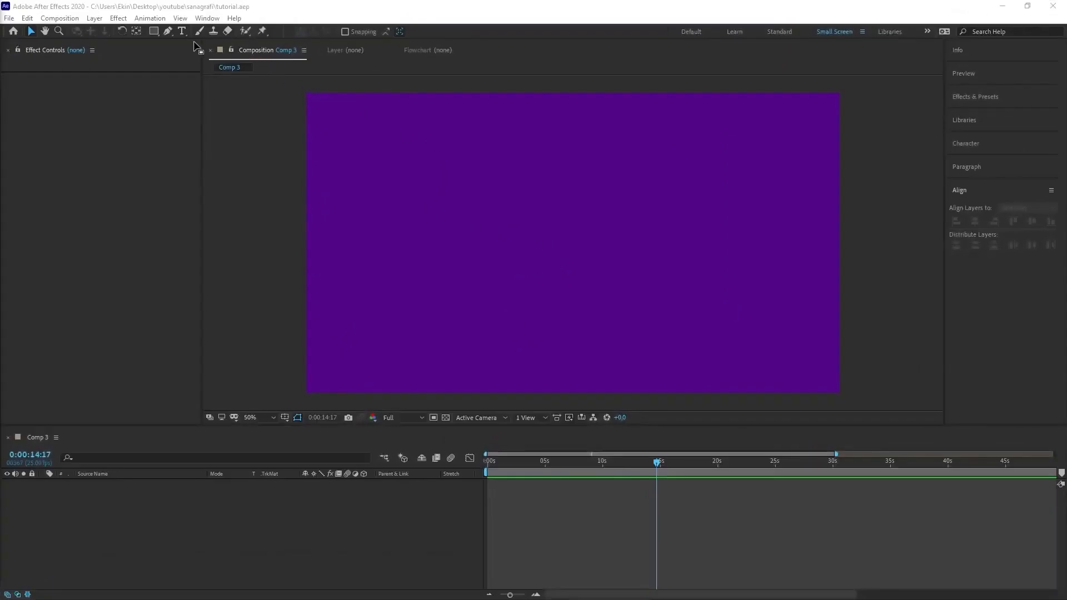
# Draw a thin, tall vertical white rectangle as a new shape layer near the middle of the composition
pyautogui.click(154, 31)
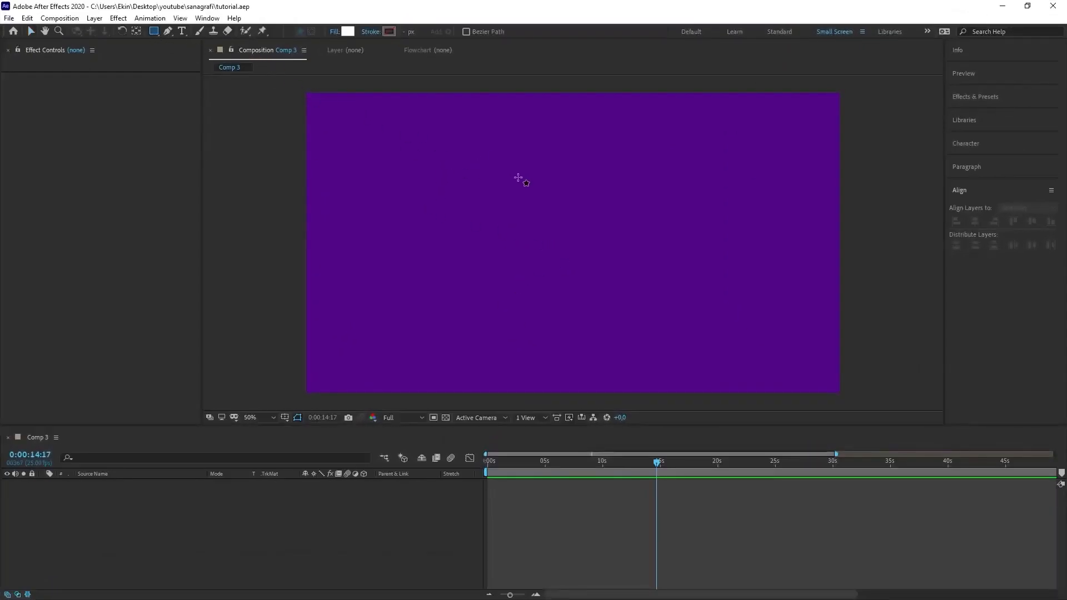
pyautogui.moveTo(547, 177); pyautogui.dragTo(550, 314)
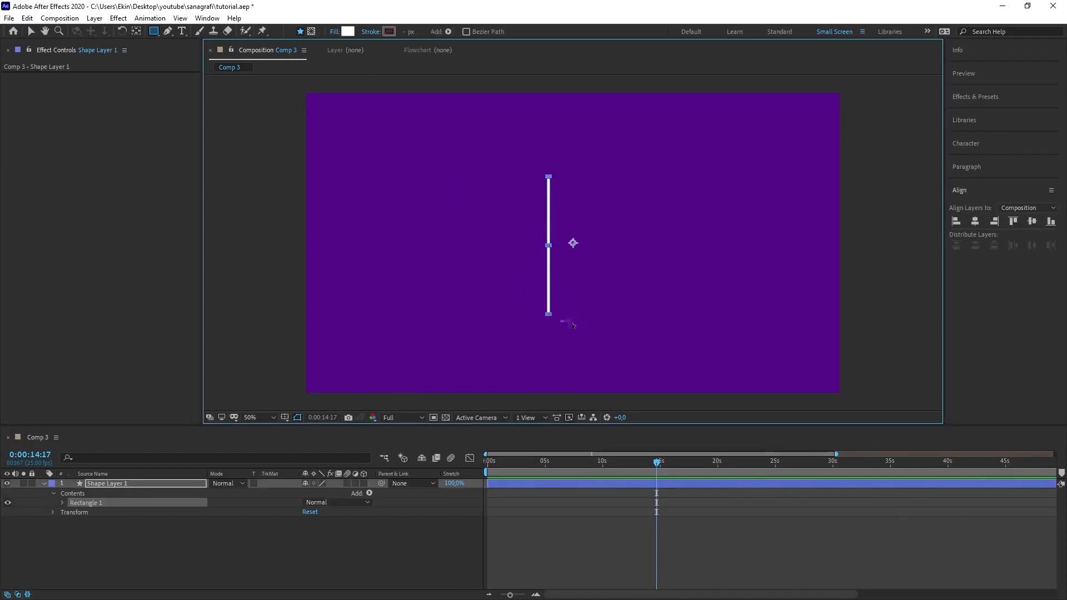
pyautogui.click(32, 32)
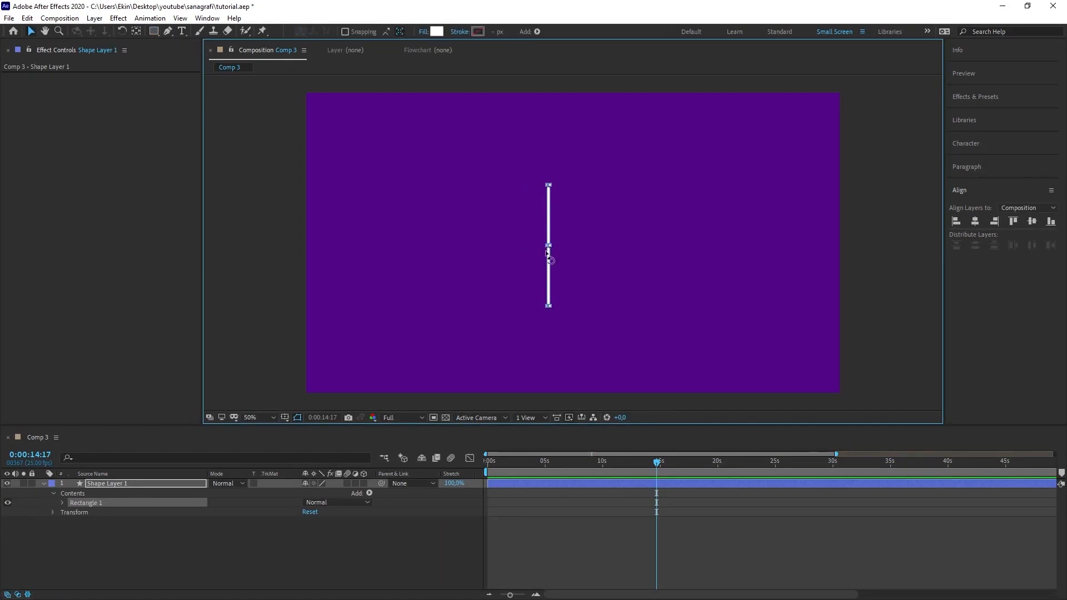
# Align the rectangle to the composition's centre both horizontally and vertically
pyautogui.click(208, 18)
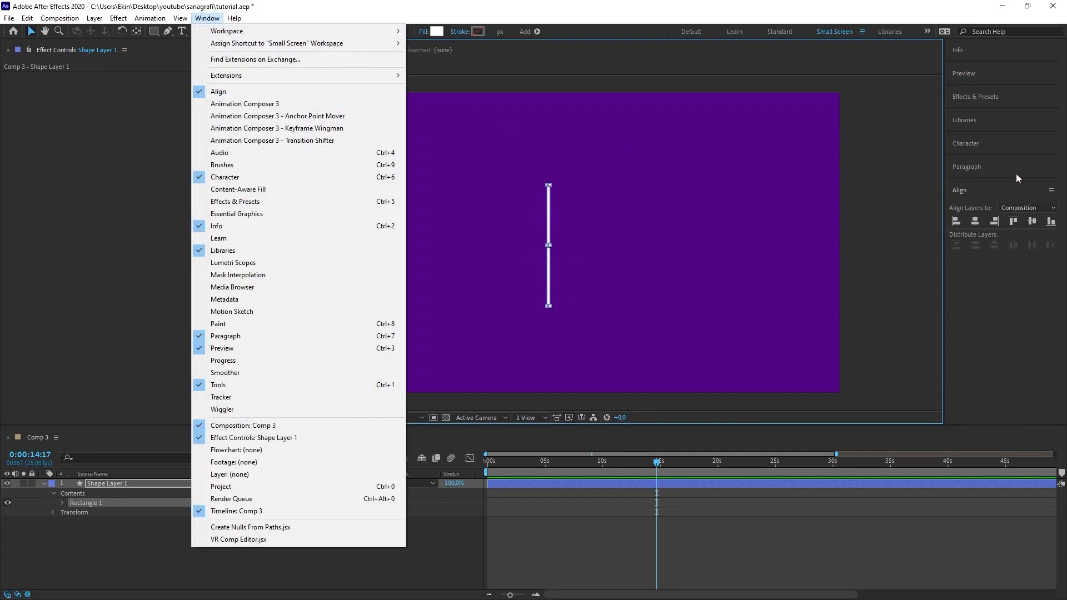
pyautogui.click(986, 251)
pyautogui.click(974, 221)
pyautogui.click(1030, 225)
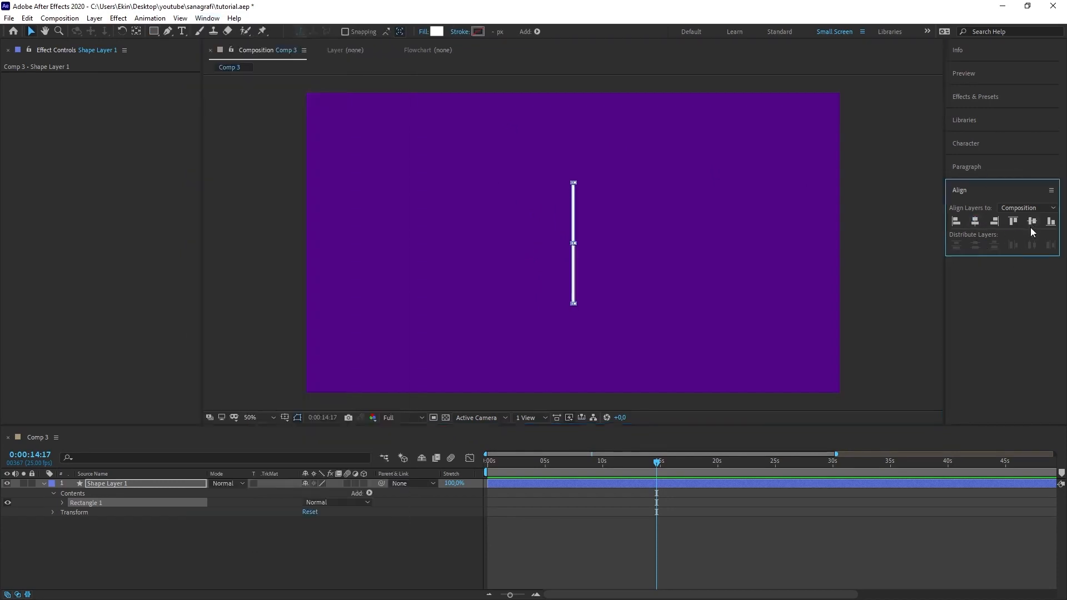
# Add a Repeater to the contents of Shape Layer 1
pyautogui.click(117, 492)
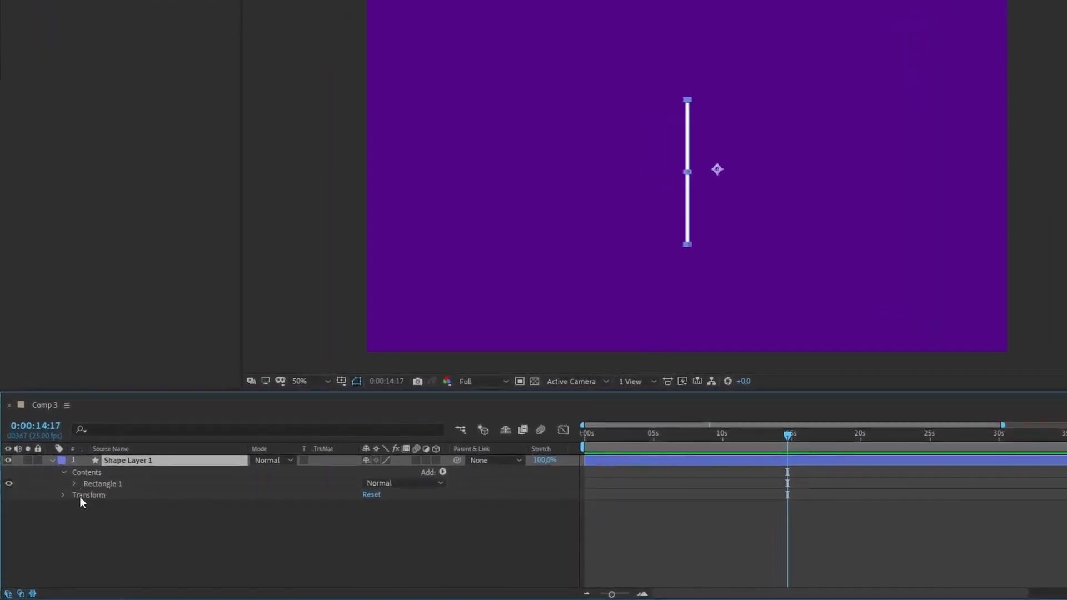
pyautogui.click(443, 471)
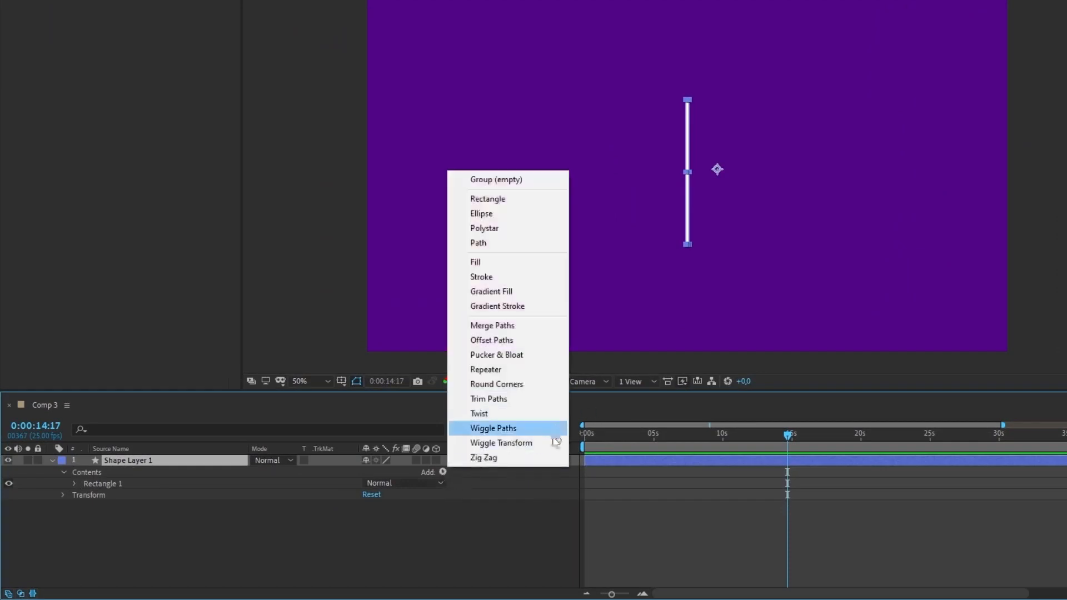
pyautogui.click(486, 370)
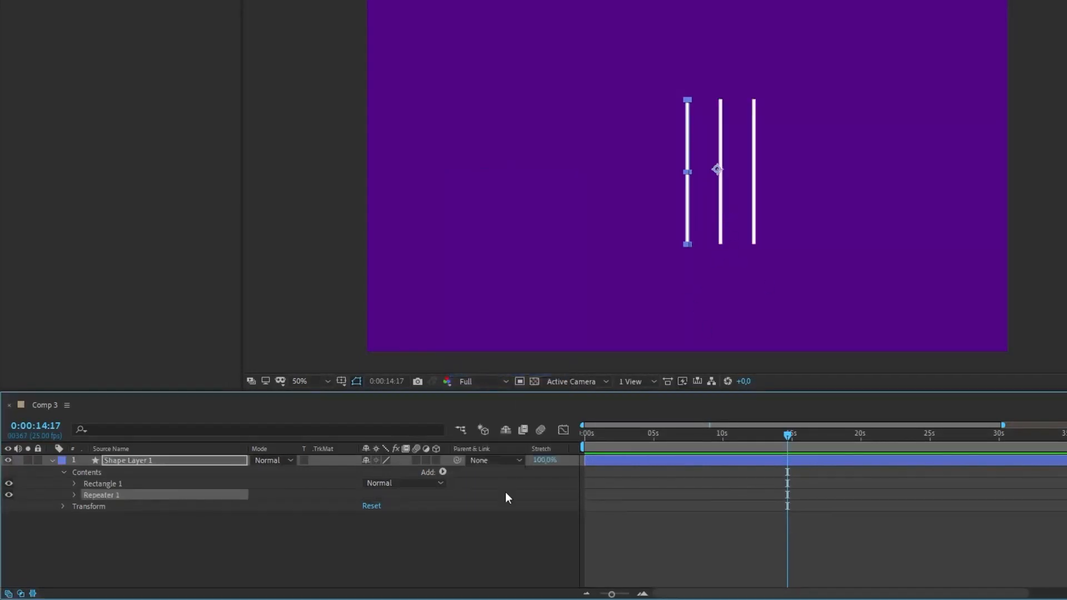
# Reduce the horizontal Position in Repeater 1's transform to 24 so the line copies sit closer together
pyautogui.click(75, 495)
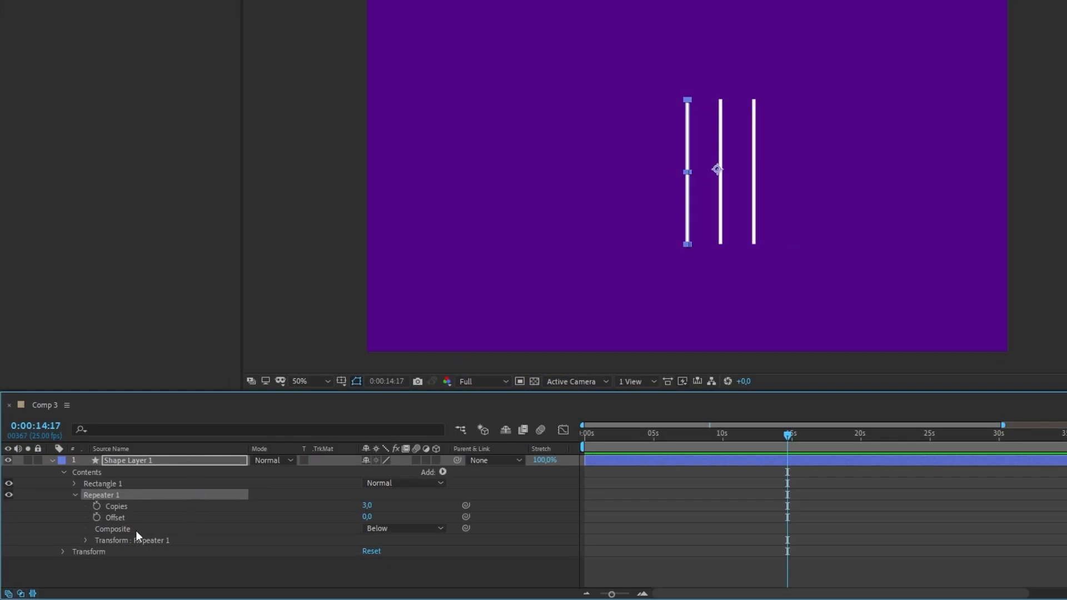
pyautogui.click(107, 542)
pyautogui.click(86, 539)
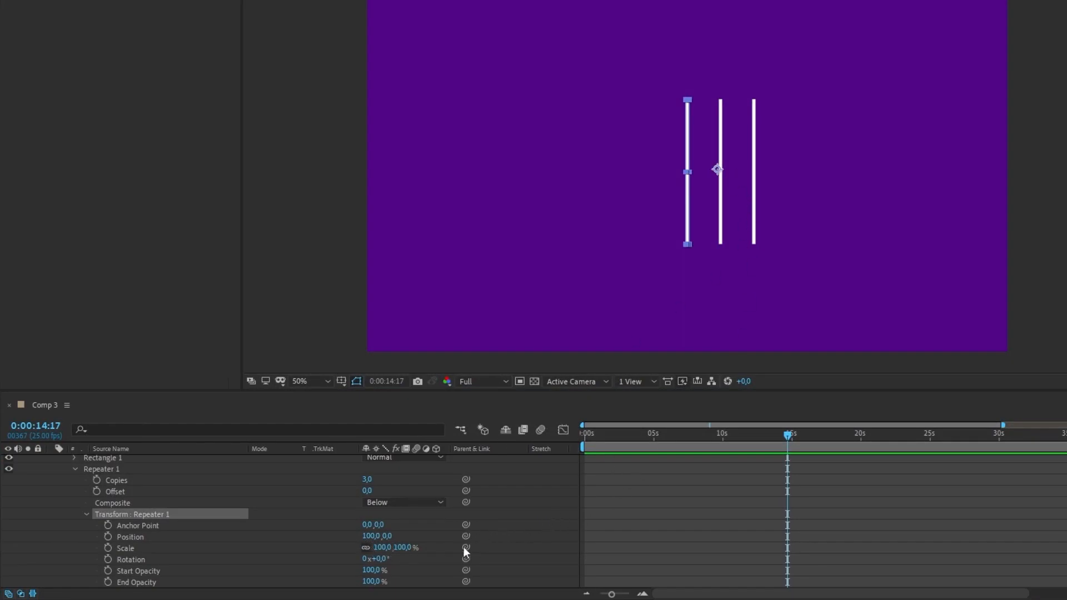
pyautogui.click(370, 540)
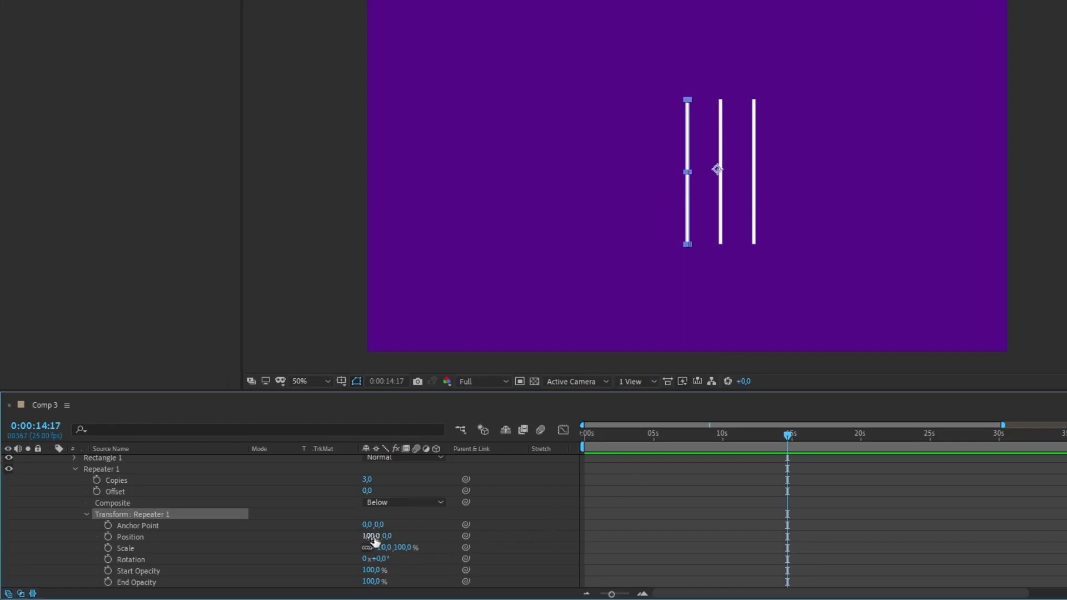
pyautogui.moveTo(369, 540); pyautogui.dragTo(322, 539)
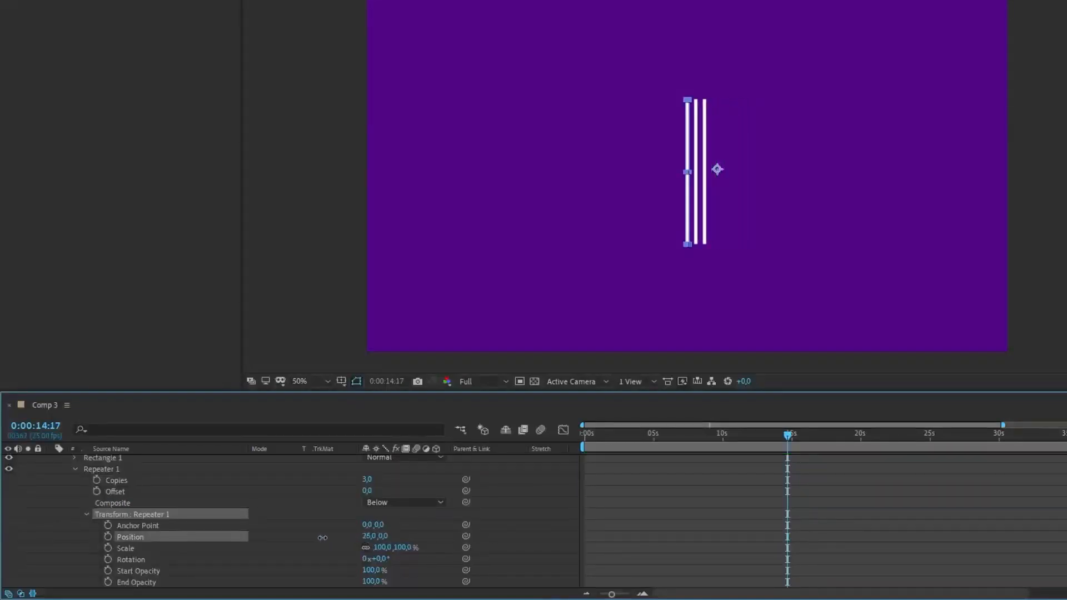
pyautogui.moveTo(322, 538); pyautogui.dragTo(321, 538)
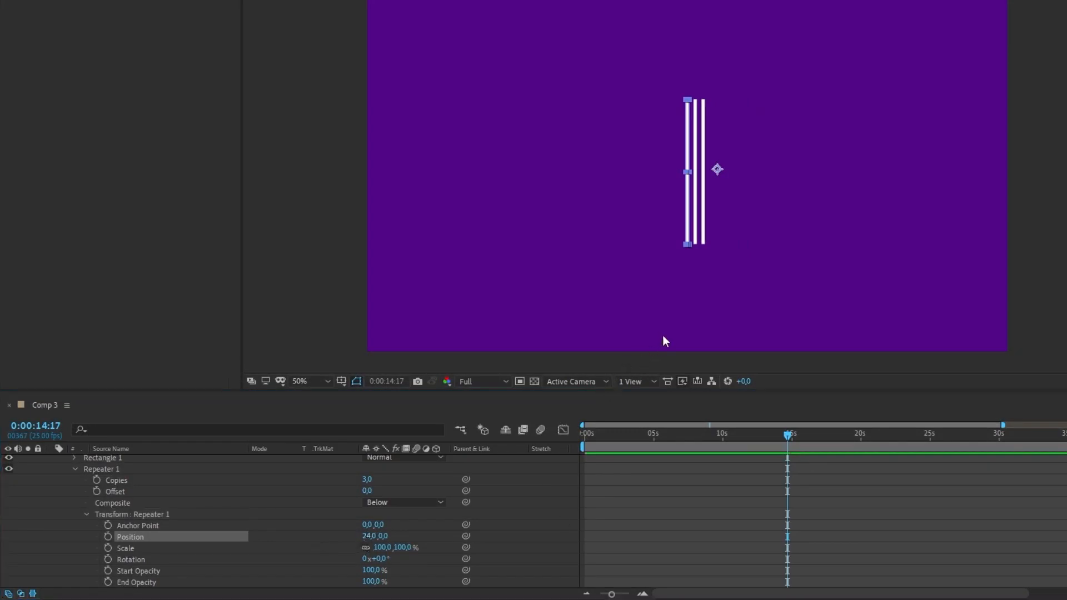
# Set Repeater 1's Copies to 41 and its Offset to -20 to spread the lines evenly around the centre
pyautogui.click(119, 482)
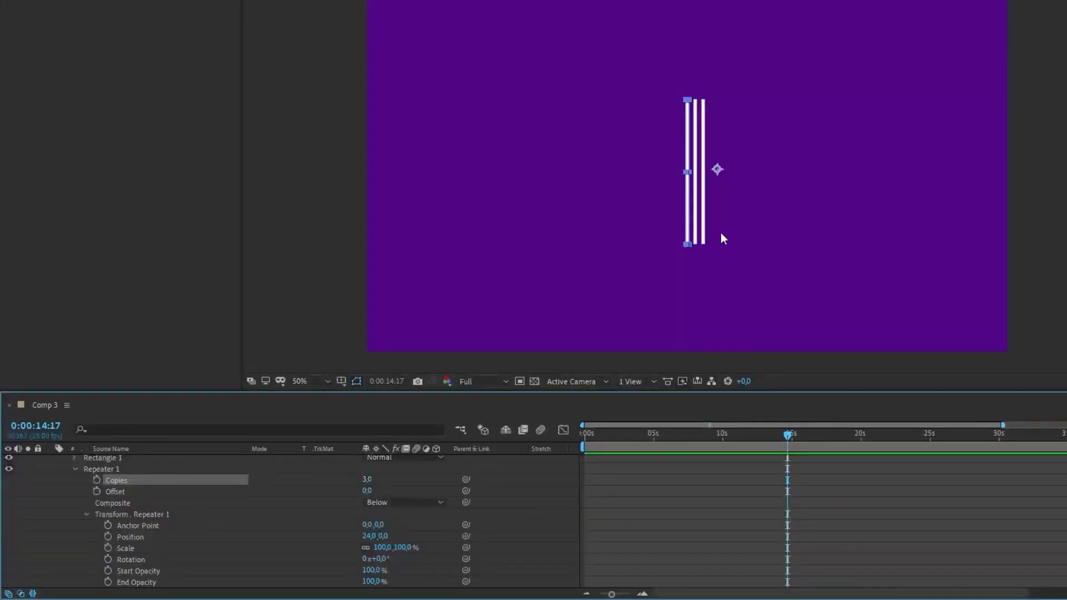
pyautogui.click(367, 480)
pyautogui.write('41')
pyautogui.press('Return')
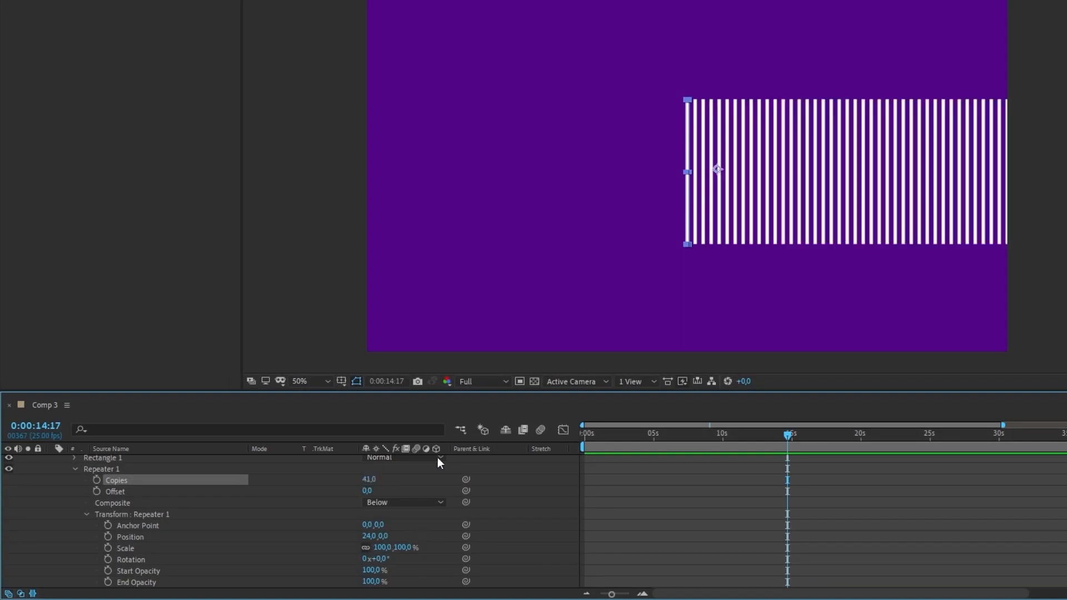
pyautogui.click(118, 494)
pyautogui.click(367, 492)
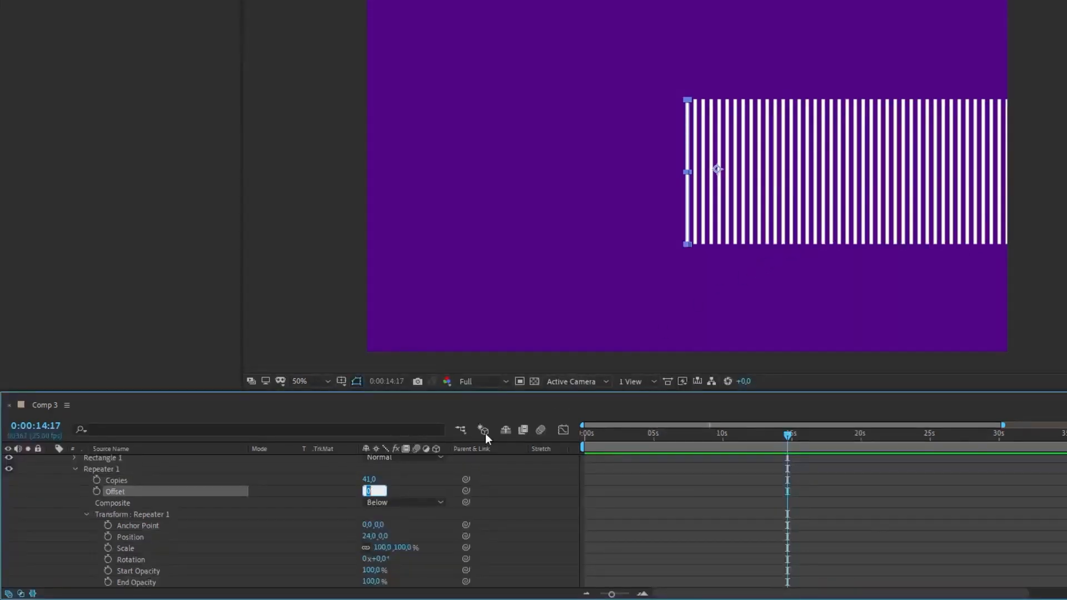
pyautogui.write('-20')
pyautogui.press('Return')
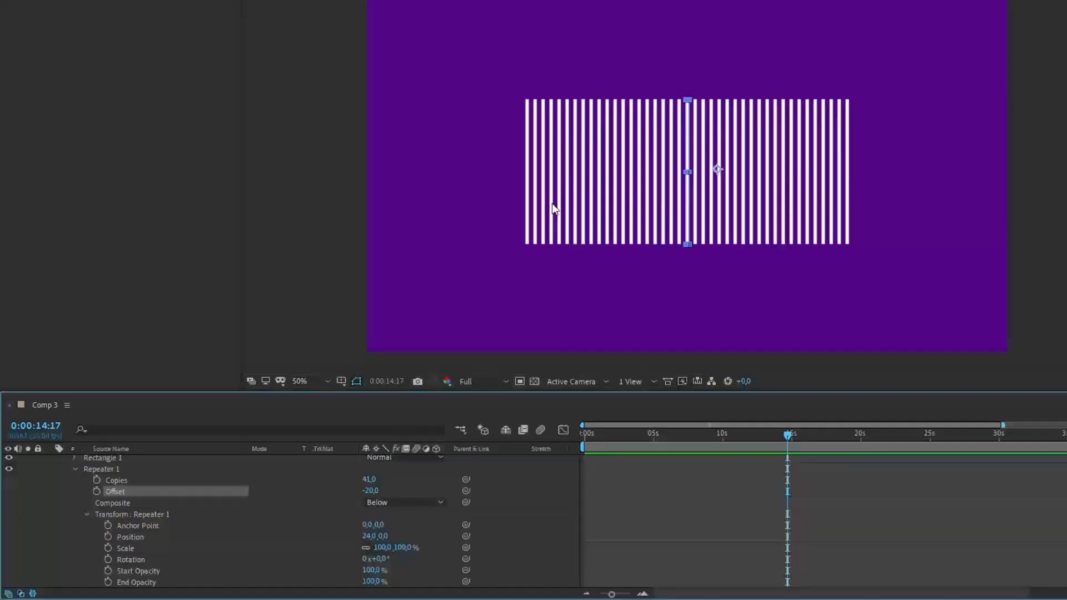
# Try 61 Copies with an Offset of -30 on Repeater 1, and undo both changes
pyautogui.click(369, 479)
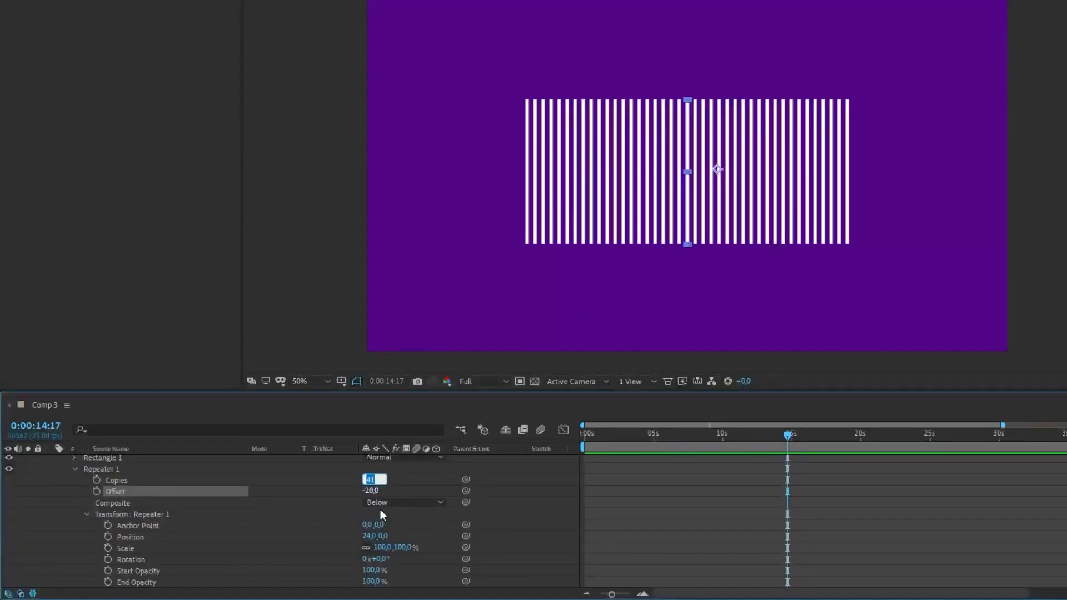
pyautogui.write('61')
pyautogui.press('Tab')
pyautogui.write('-30')
pyautogui.press('Return')
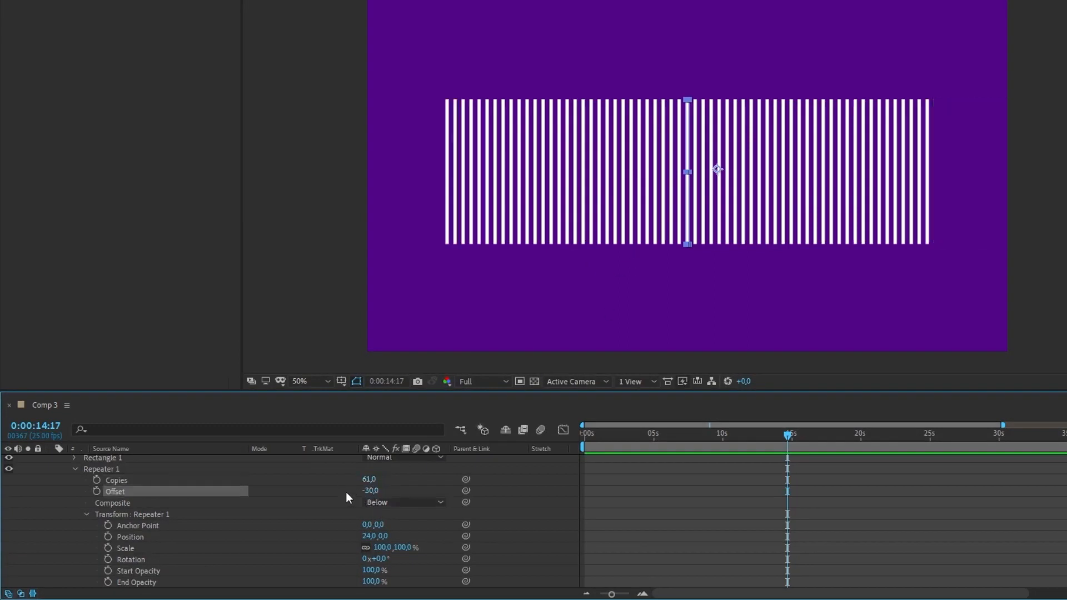
pyautogui.hotkey('ctrl', 'z')
pyautogui.hotkey('ctrl', 'z')
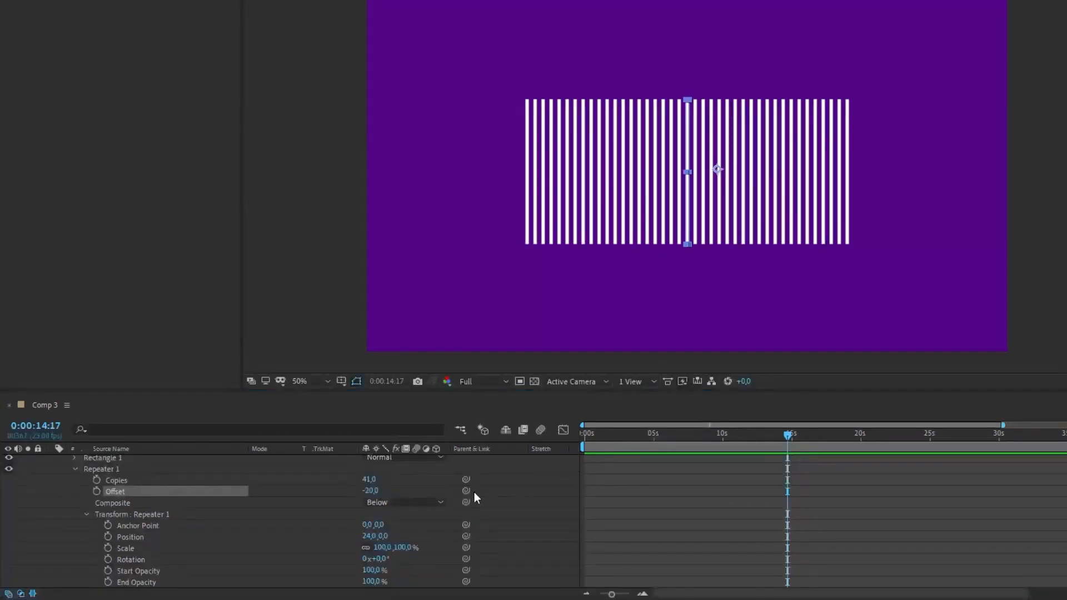
# Collapse the repeater's transform properties and add a Wiggle Transform to the shape layer's contents
pyautogui.click(117, 516)
pyautogui.click(86, 515)
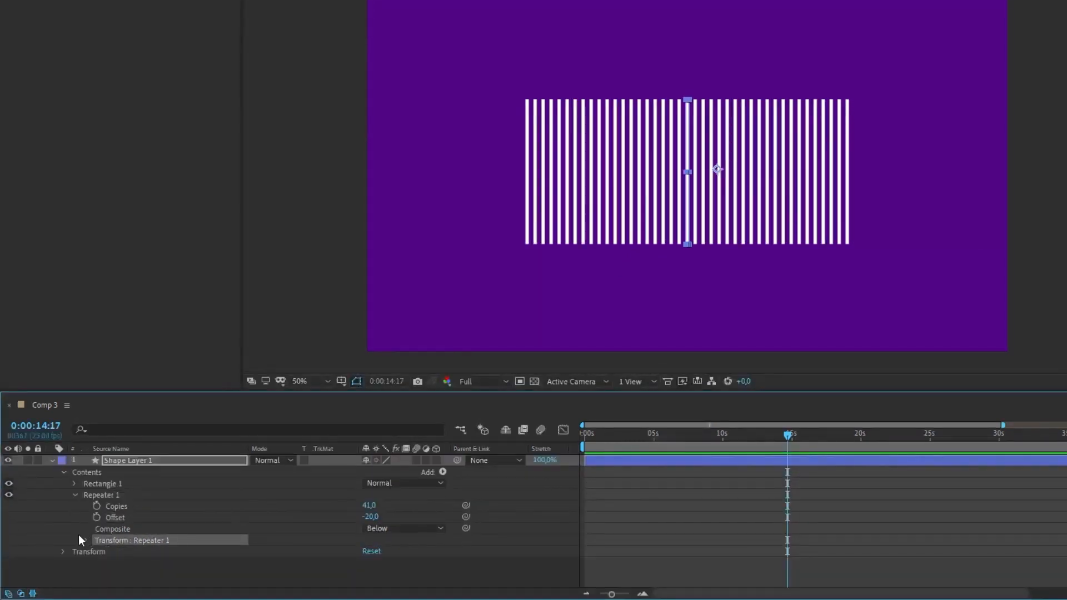
pyautogui.click(443, 471)
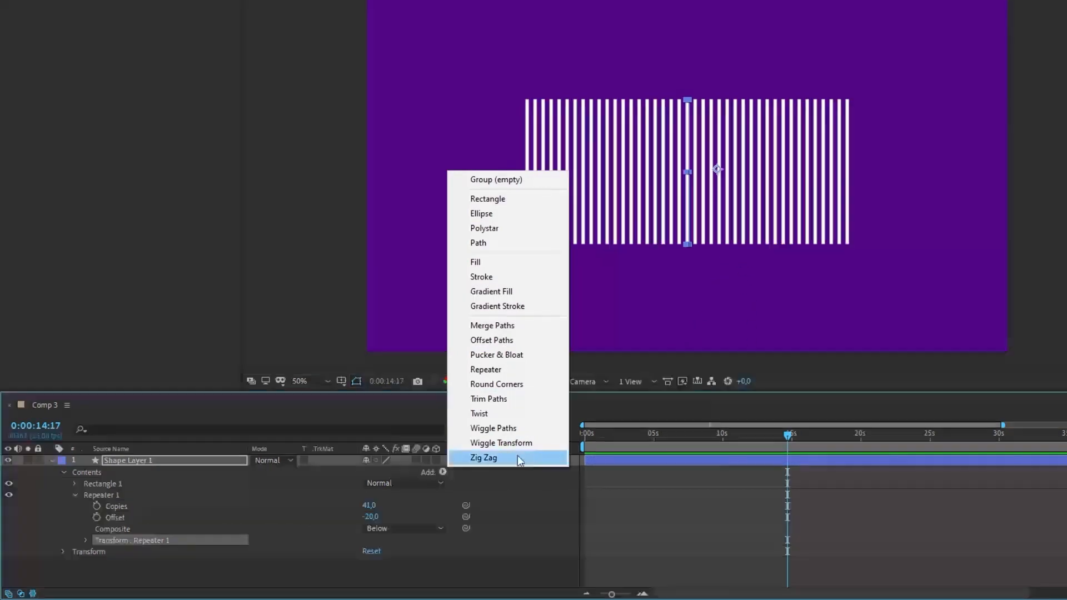
pyautogui.click(488, 442)
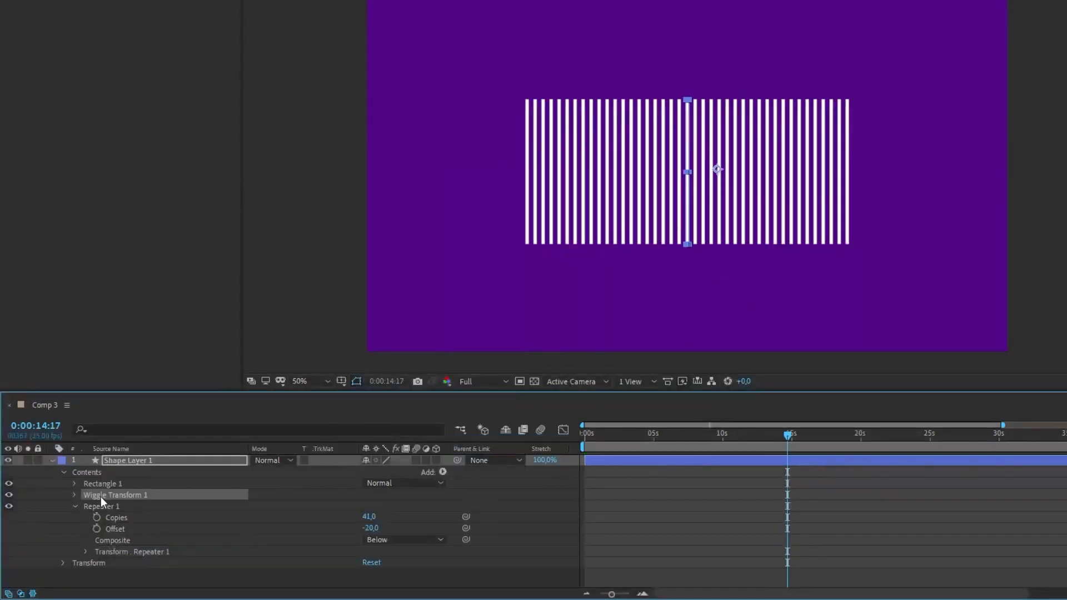
# Unlink the Scale proportions in Wiggle Transform 1's transform and set only the vertical scale to 147%
pyautogui.click(75, 496)
pyautogui.click(85, 563)
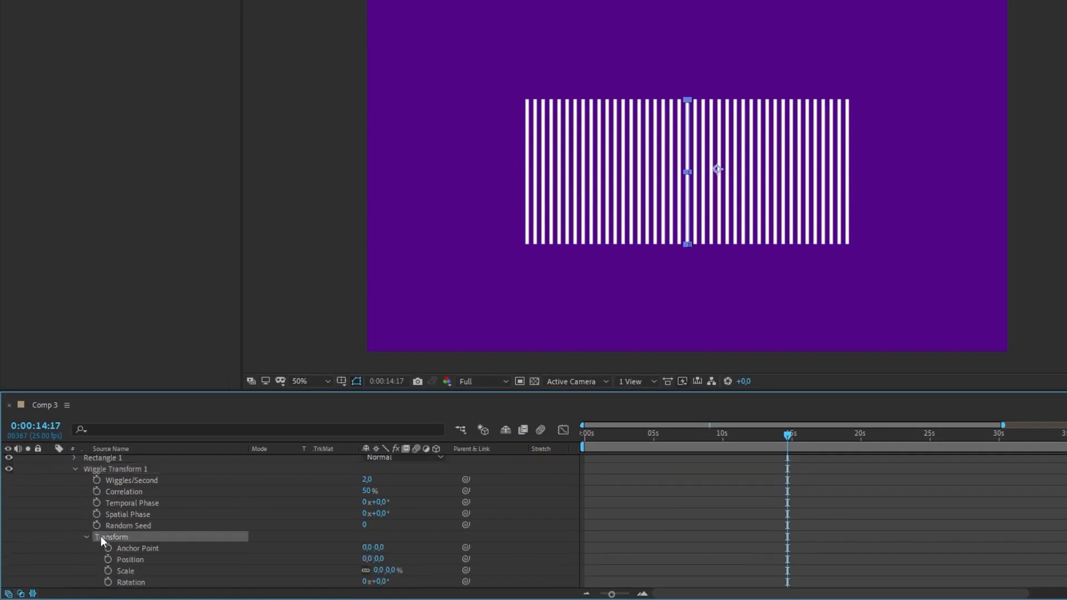
pyautogui.click(126, 573)
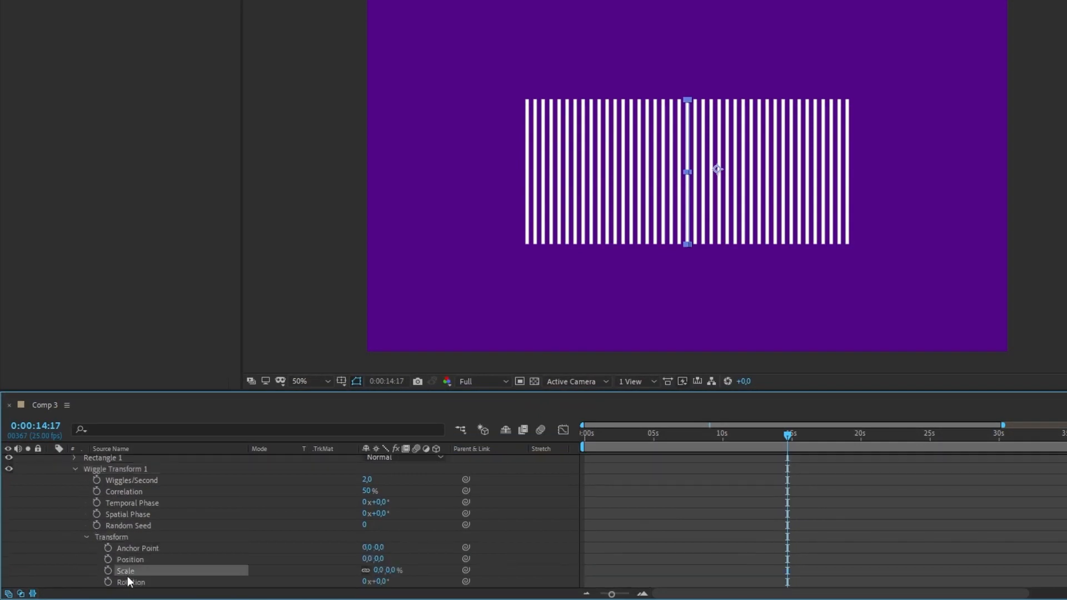
pyautogui.click(366, 570)
pyautogui.moveTo(391, 572); pyautogui.dragTo(497, 585)
pyautogui.hotkey('ctrl', 'z')
pyautogui.moveTo(390, 571); pyautogui.dragTo(492, 577)
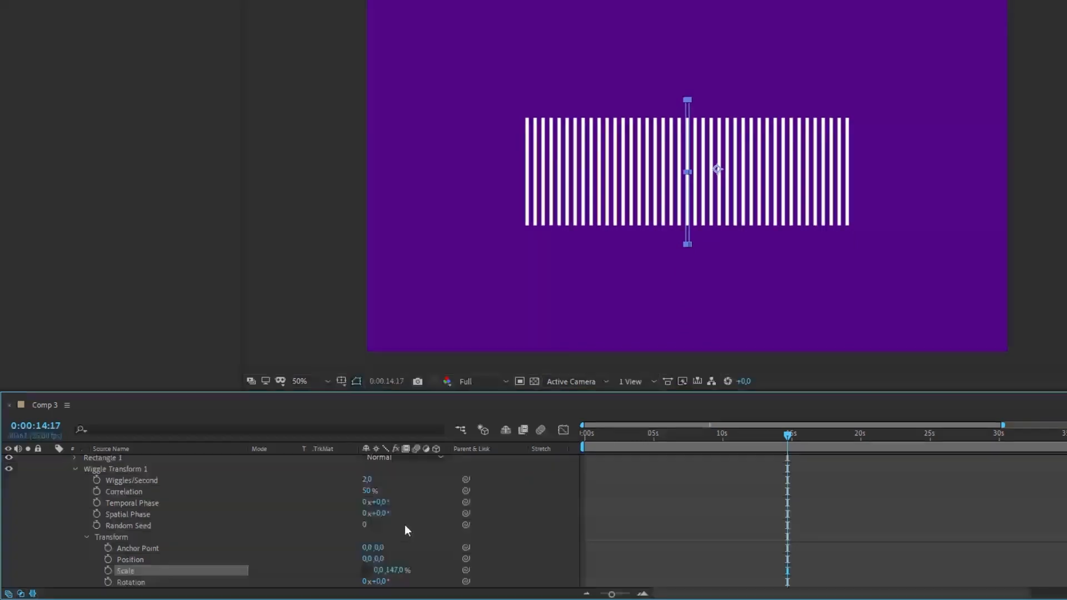
# Move Wiggle Transform 1 below Repeater 1 and lower its vertical Scale to 89%
pyautogui.click(76, 469)
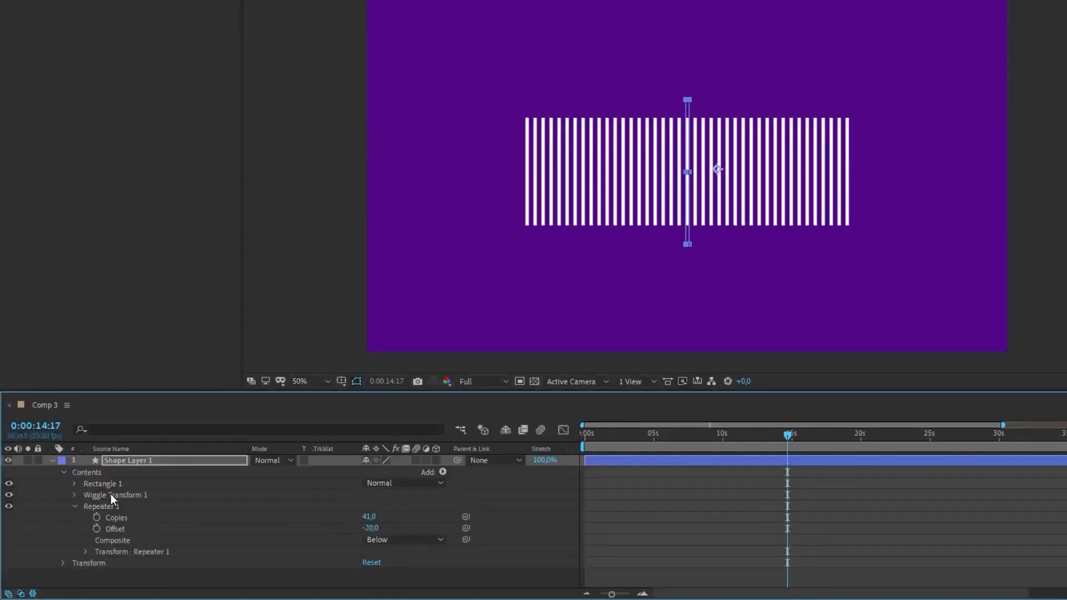
pyautogui.moveTo(111, 495); pyautogui.dragTo(101, 552)
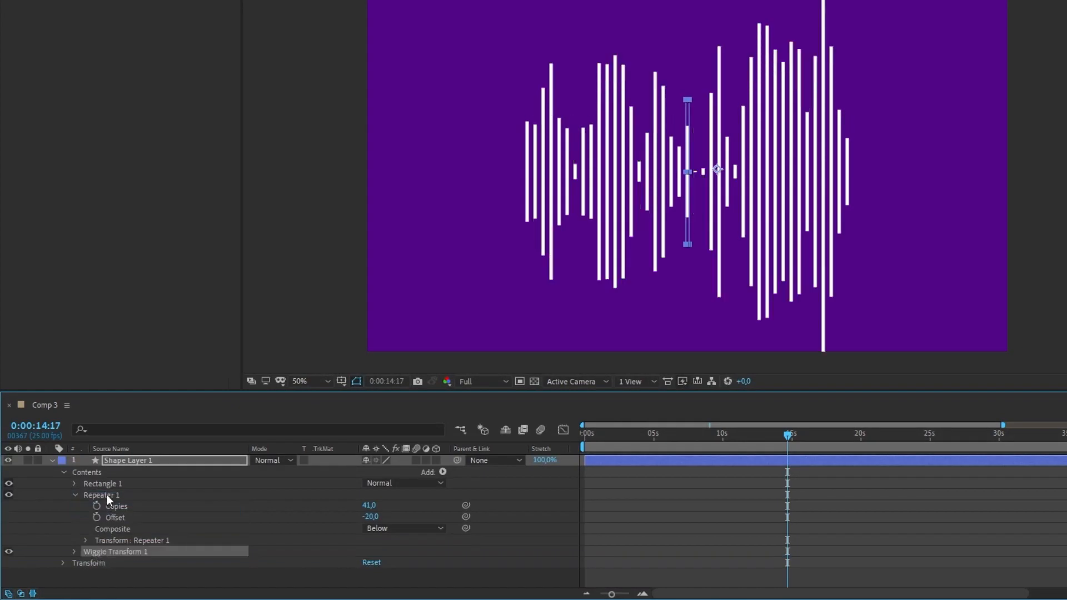
pyautogui.click(75, 552)
pyautogui.moveTo(389, 571); pyautogui.dragTo(361, 545)
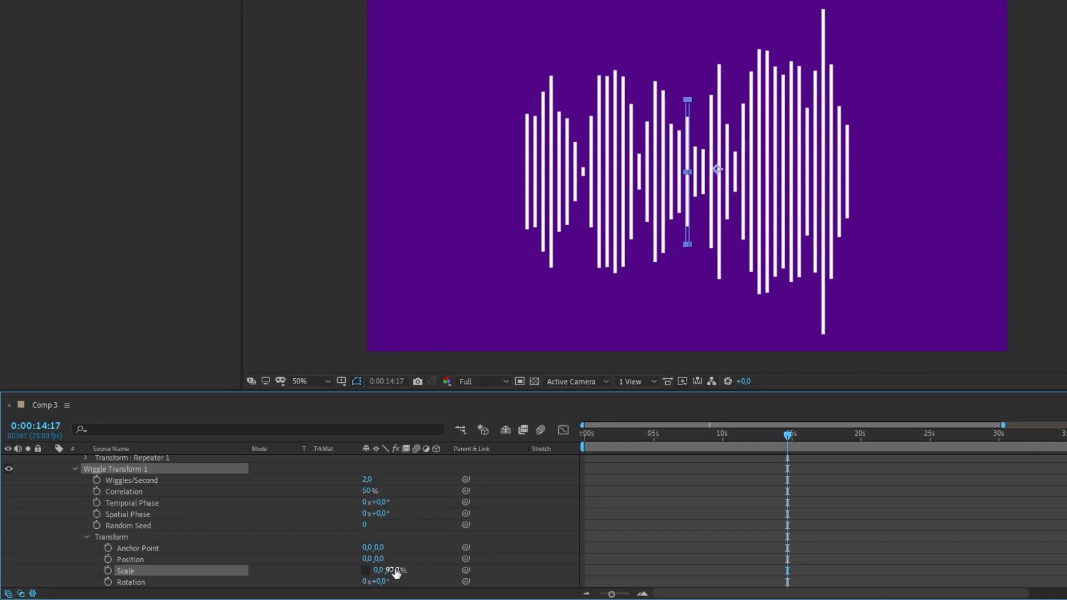
pyautogui.moveTo(393, 575); pyautogui.dragTo(384, 576)
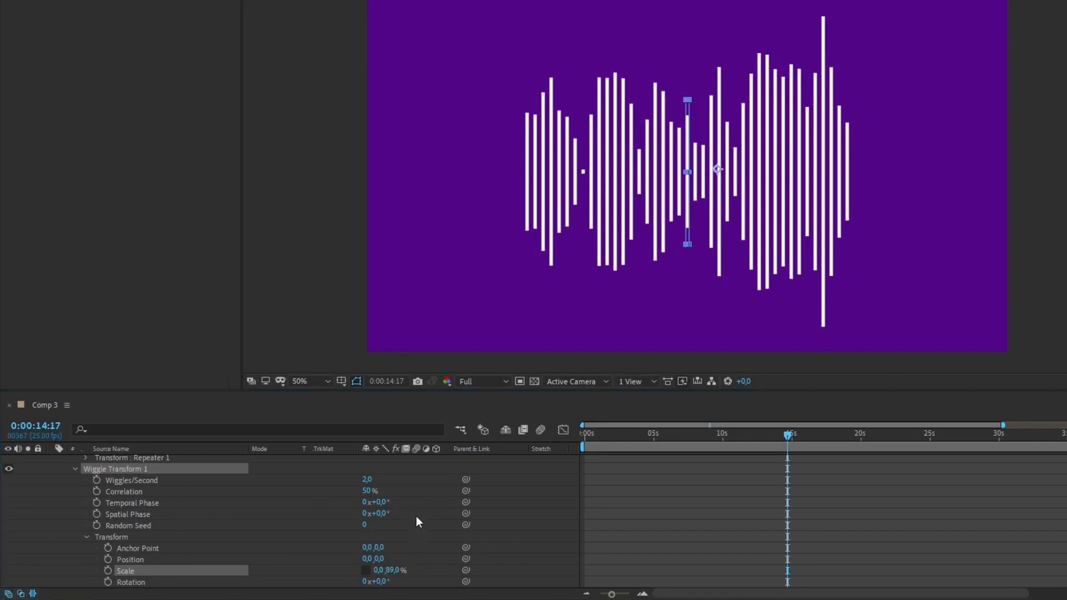
# Try a higher Correlation on Wiggle Transform 1 while scrubbing the timeline, and restore Correlation to 50%
pyautogui.click(121, 496)
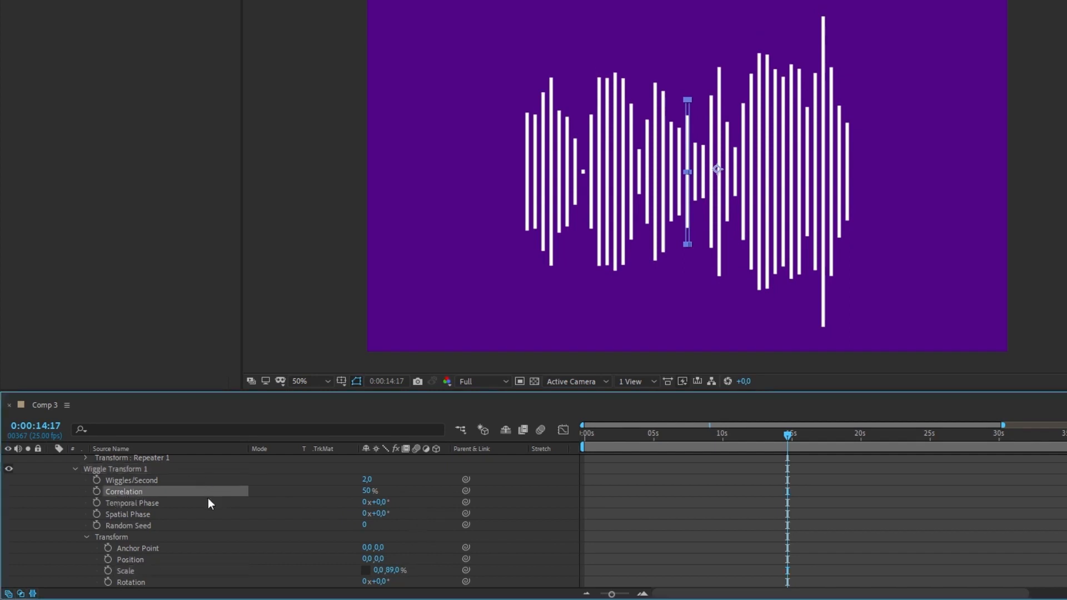
pyautogui.moveTo(368, 494); pyautogui.dragTo(548, 492)
pyautogui.moveTo(802, 442); pyautogui.dragTo(538, 438)
pyautogui.click(367, 491)
pyautogui.write('50')
# Set Wiggle Transform 1's Correlation to 0% and preview the animation from the start of the composition
pyautogui.moveTo(606, 436)
pyautogui.mouseDown()
pyautogui.moveTo(672, 447)
pyautogui.moveTo(584, 439)
pyautogui.mouseUp()
pyautogui.moveTo(369, 493); pyautogui.dragTo(328, 498)
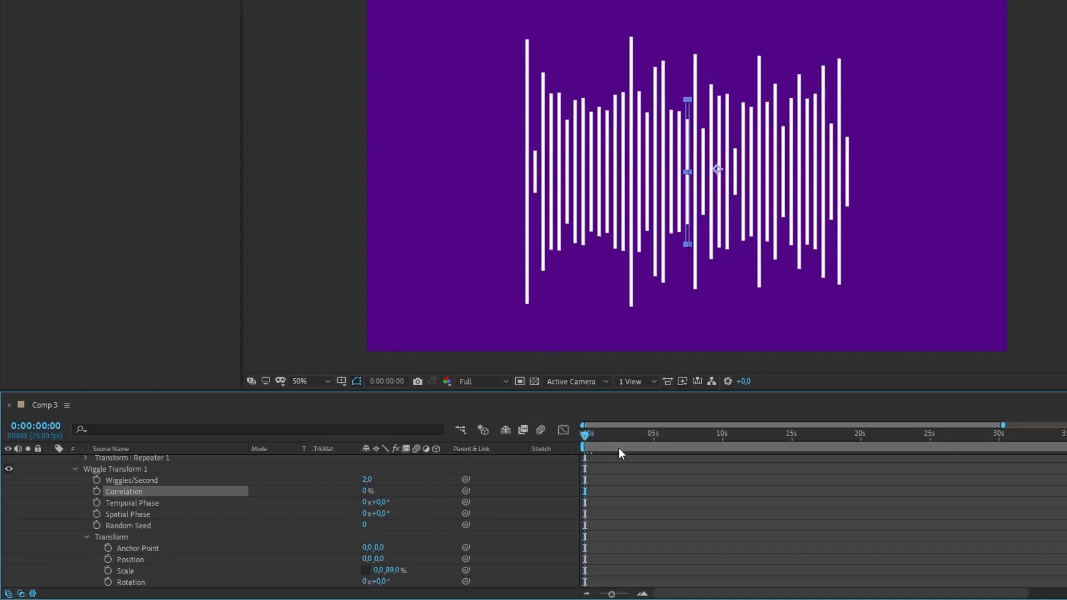
pyautogui.press('space')
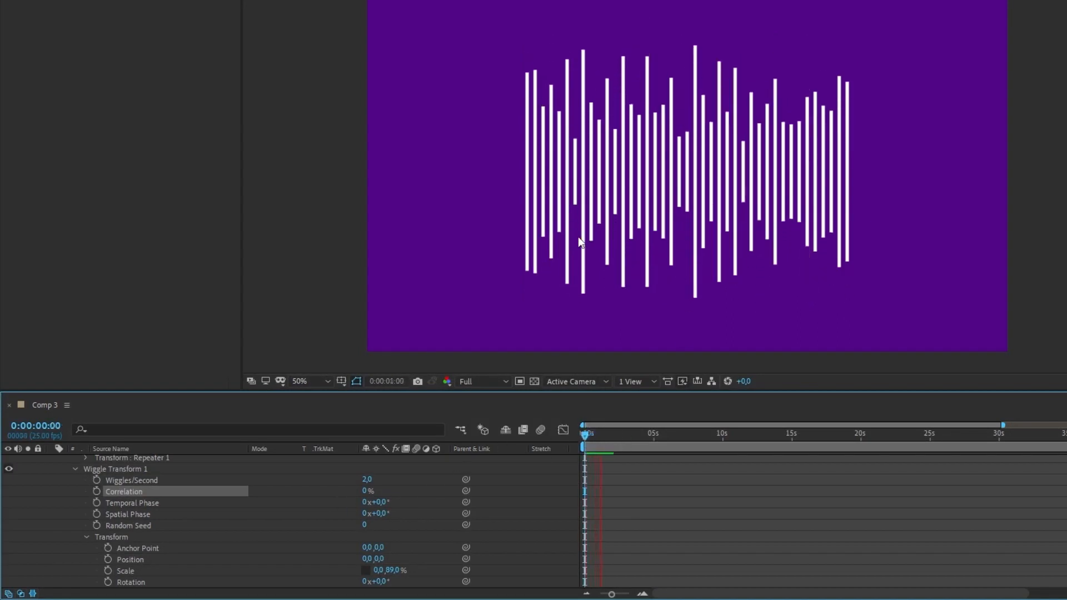
# Stop the preview and set Wiggle Transform 1's Correlation to 80%
pyautogui.click(368, 491)
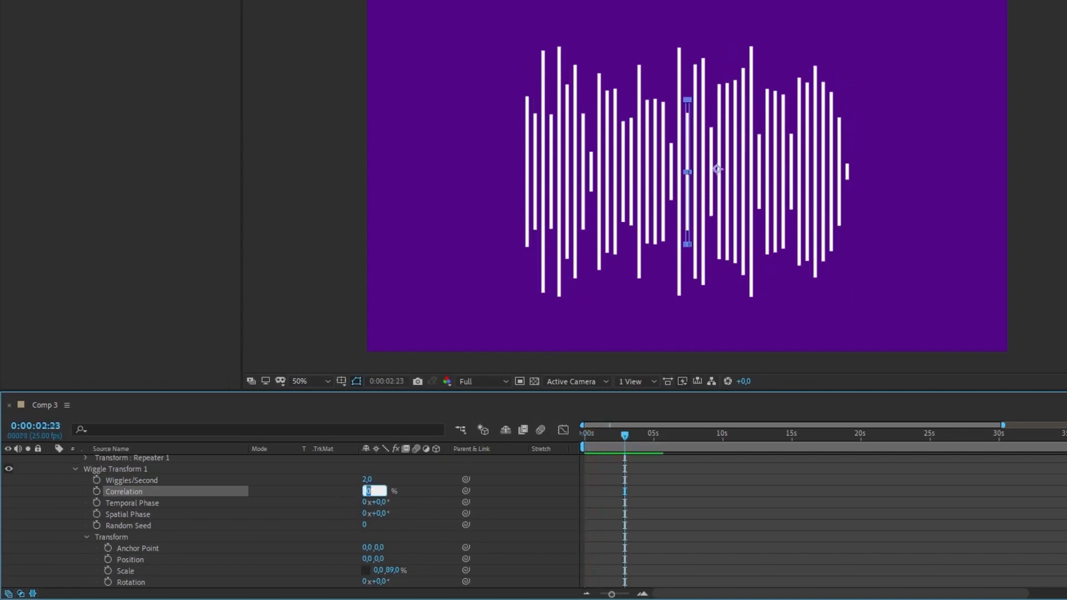
pyautogui.press('Return')
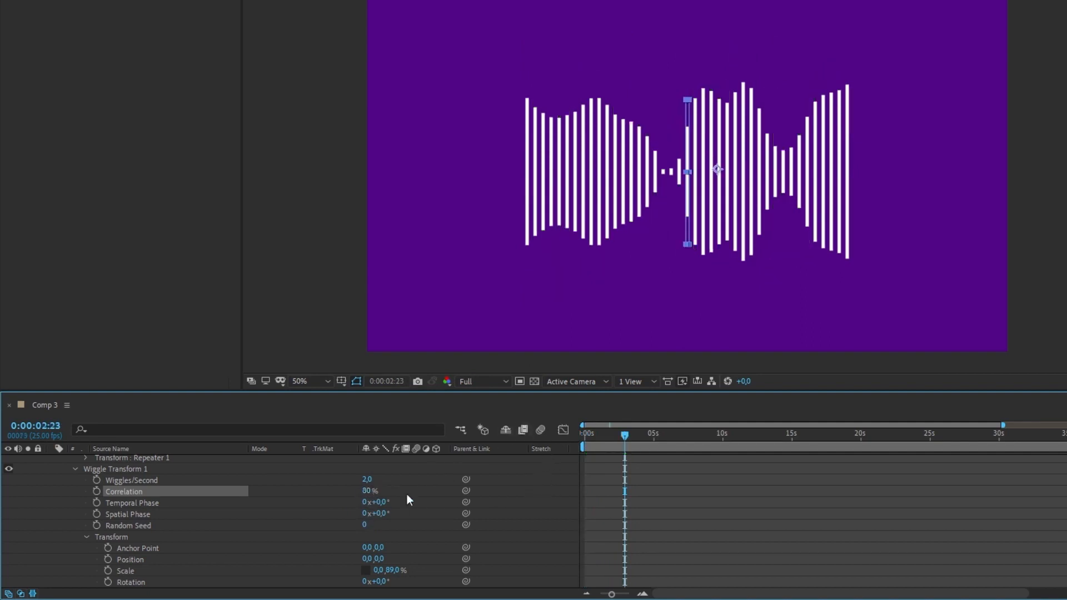
# Preview the animation from the start of the composition and set Wiggle Transform 1's Correlation to 60%
pyautogui.press('Home')
pyautogui.press('space')
pyautogui.press('space')
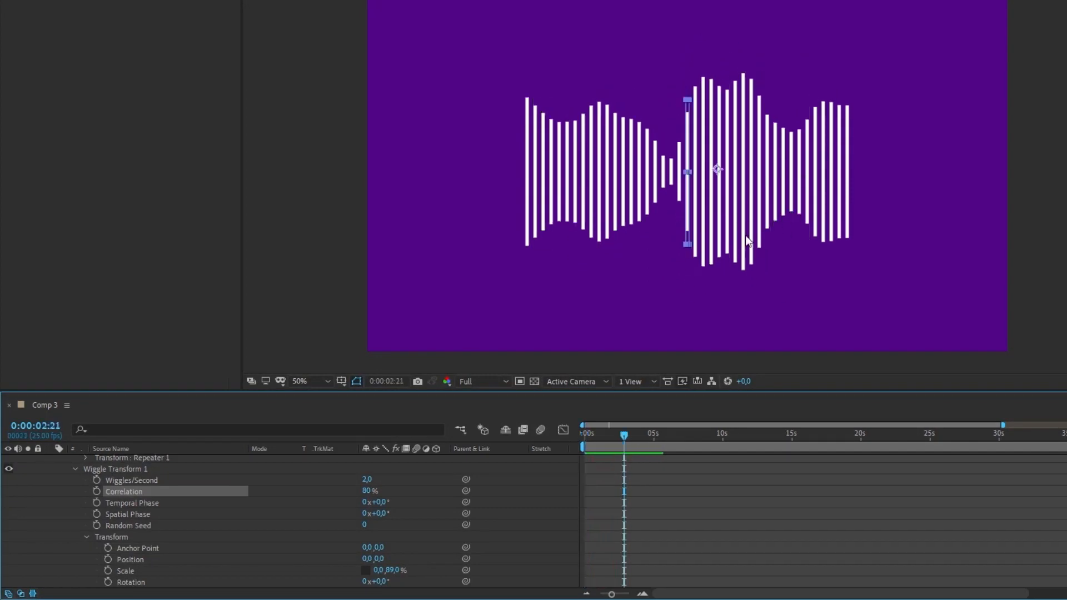
pyautogui.click(367, 491)
pyautogui.write('60')
pyautogui.press('Return')
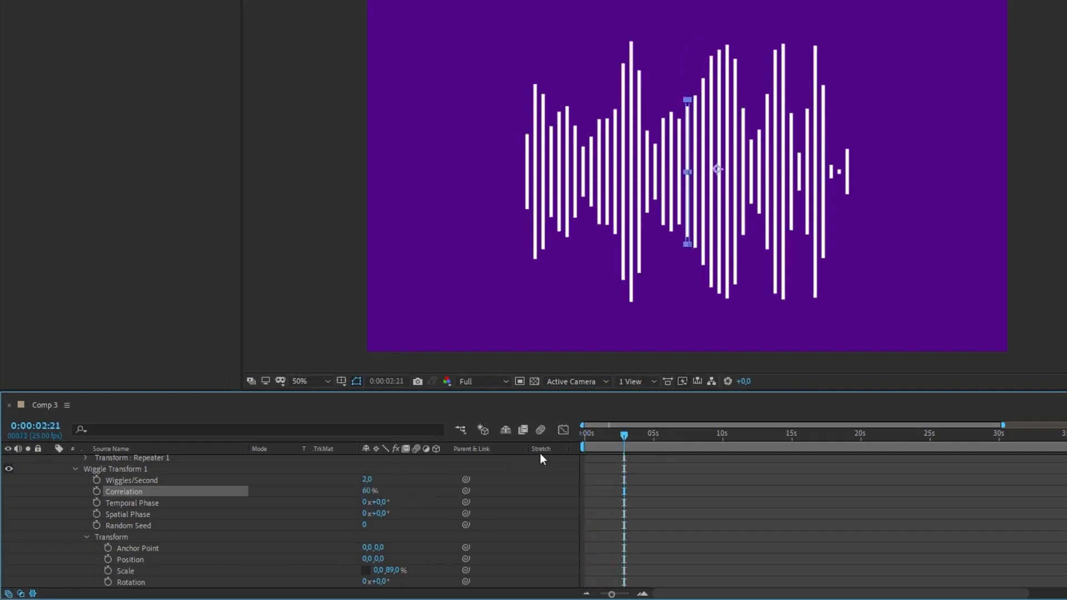
# Set Wiggle Transform 1's Wiggles/Second to 5 and preview the animation
pyautogui.click(215, 477)
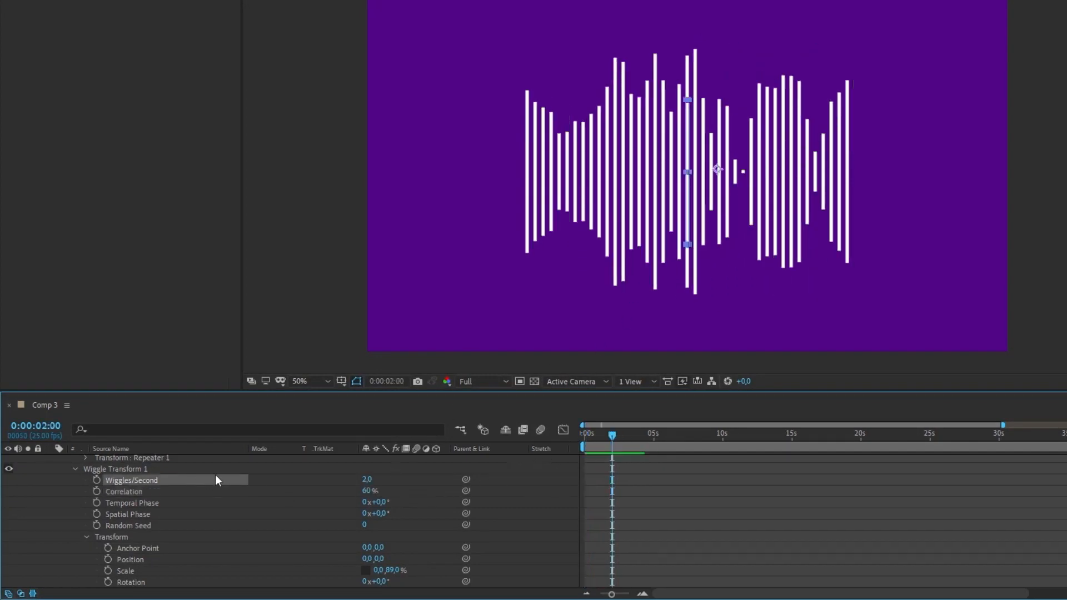
pyautogui.click(367, 479)
pyautogui.write('5')
pyautogui.press('Return')
pyautogui.click(585, 434)
pyautogui.press('space')
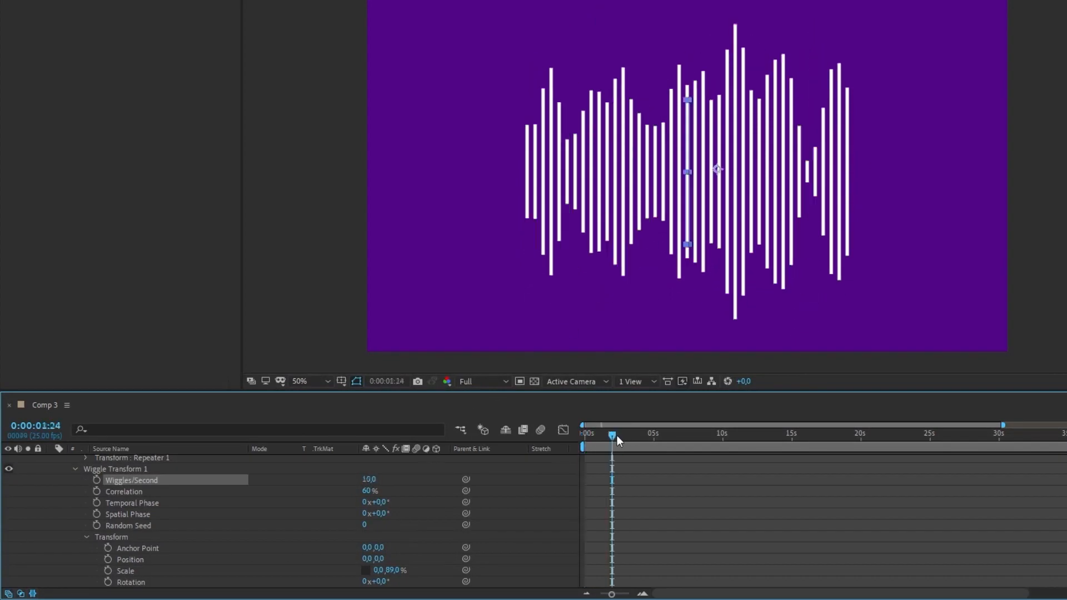
pyautogui.press('space')
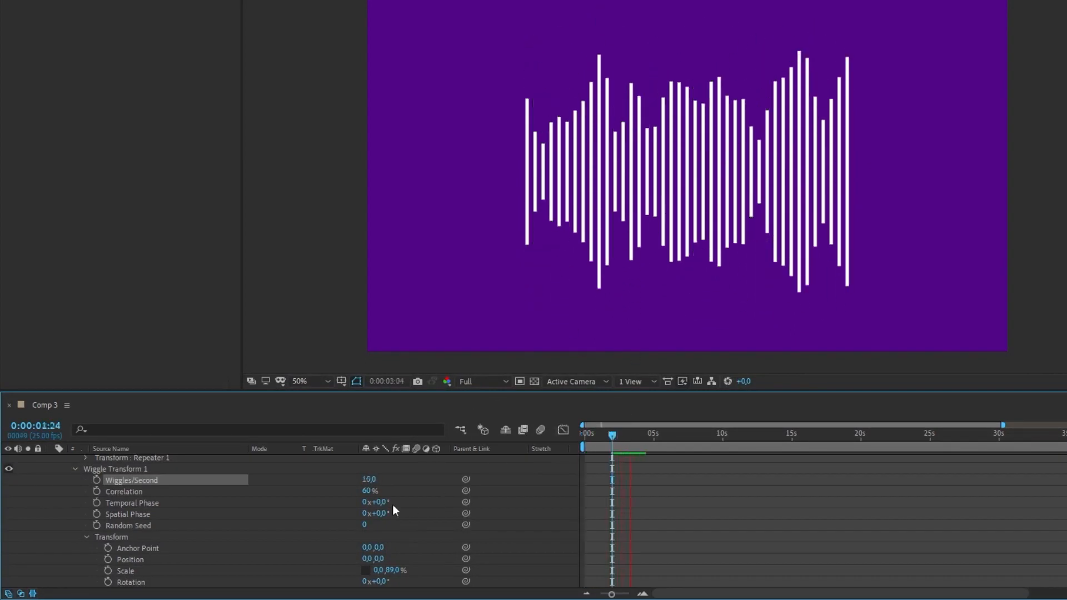
# Set Wiggle Transform 1's Wiggles/Second to 1 and preview the animation from the start of the composition
pyautogui.click(369, 480)
pyautogui.write('1')
pyautogui.press('Return')
pyautogui.press('space')
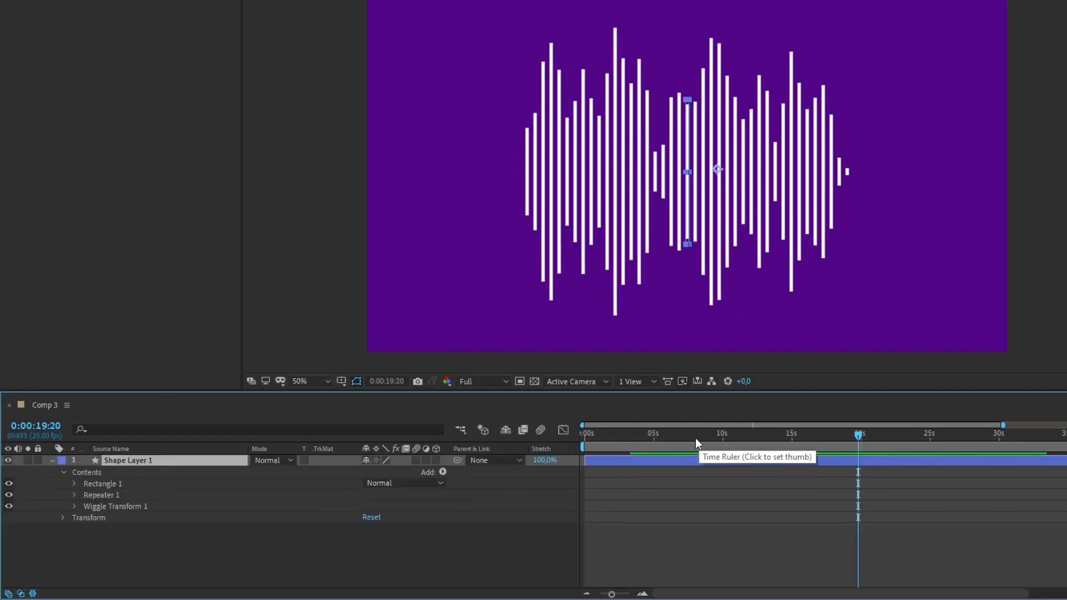
pyautogui.moveTo(695, 437); pyautogui.dragTo(561, 448)
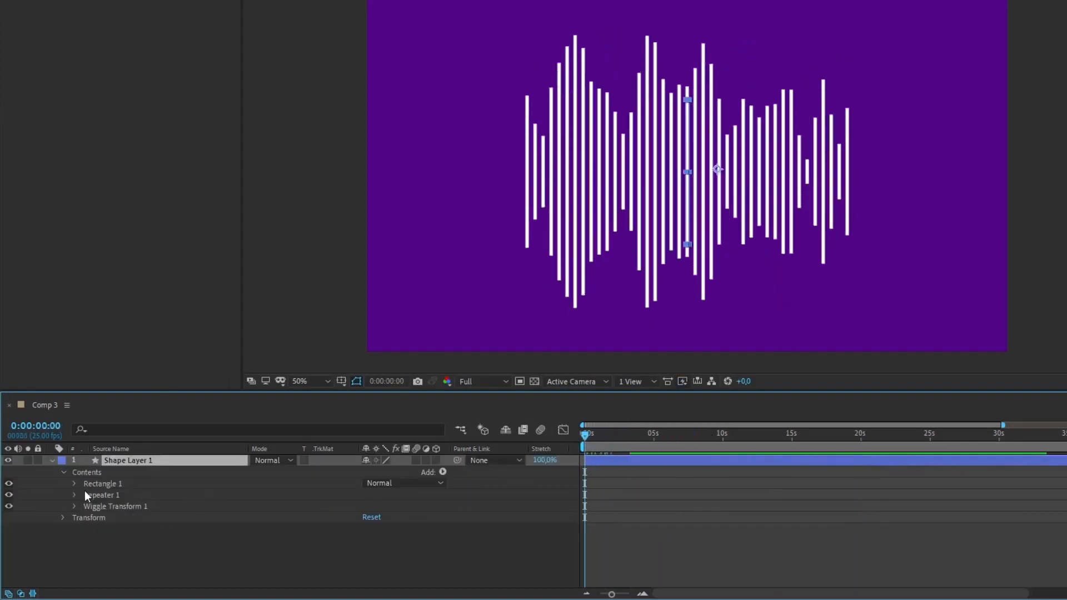
pyautogui.press('space')
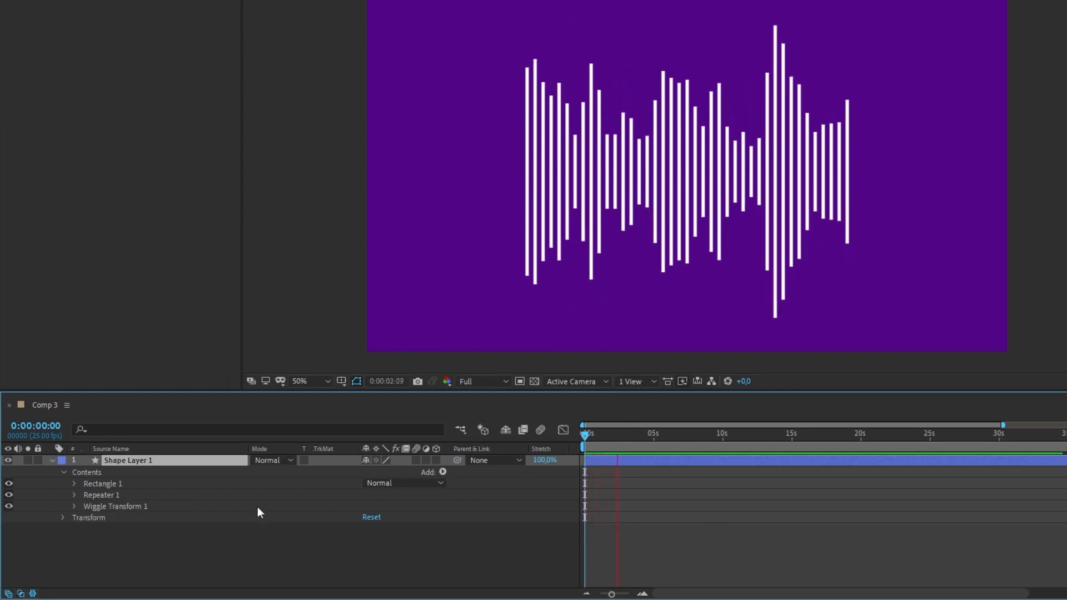
pyautogui.press('space')
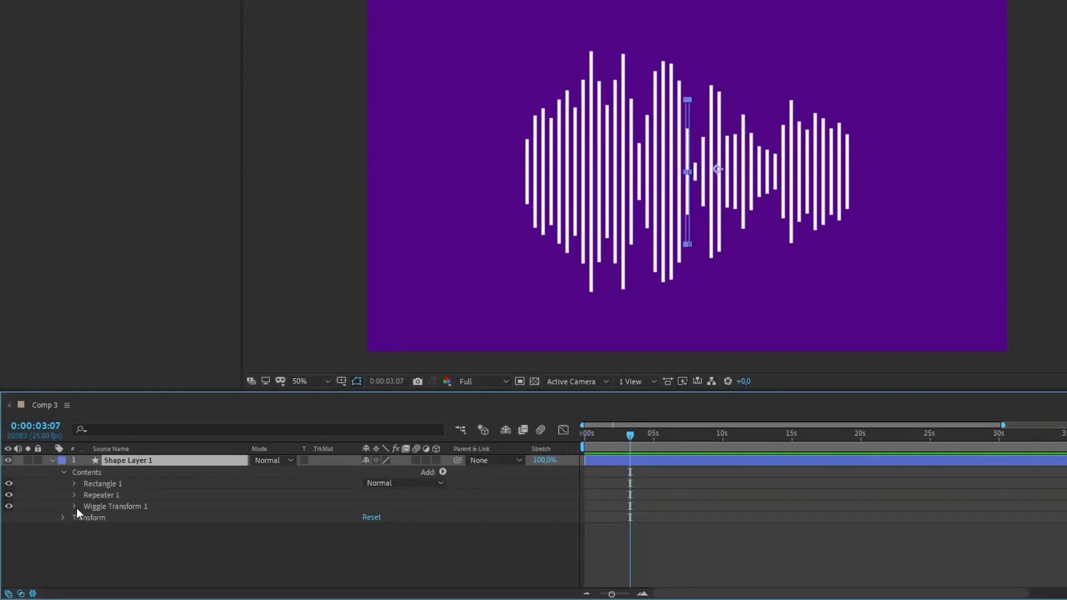
# Set Wiggle Transform 1's Wiggles/Second to 4, preview the animation from the start, and collapse the wiggle's properties
pyautogui.click(76, 507)
pyautogui.scroll(-1, 92, 527)
pyautogui.click(367, 479)
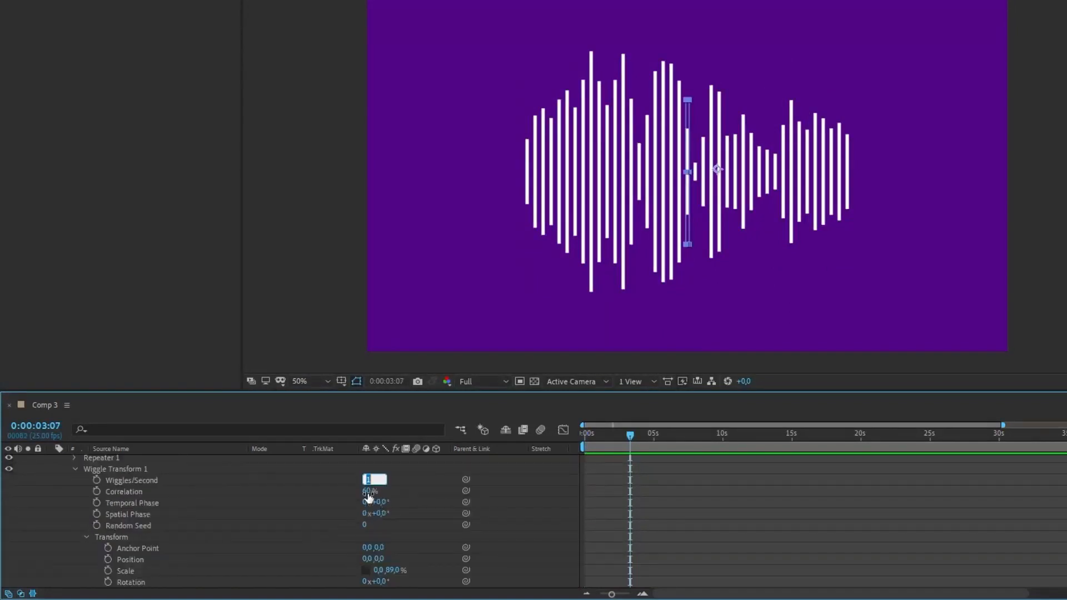
pyautogui.write('4')
pyautogui.press('Return')
pyautogui.press('Home')
pyautogui.press('space')
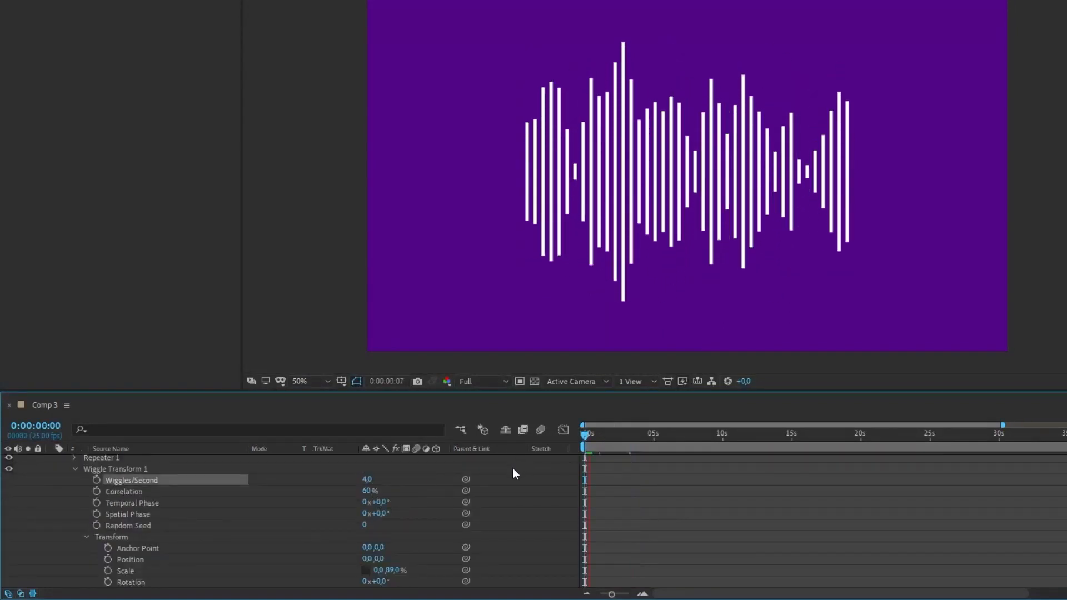
pyautogui.press('space')
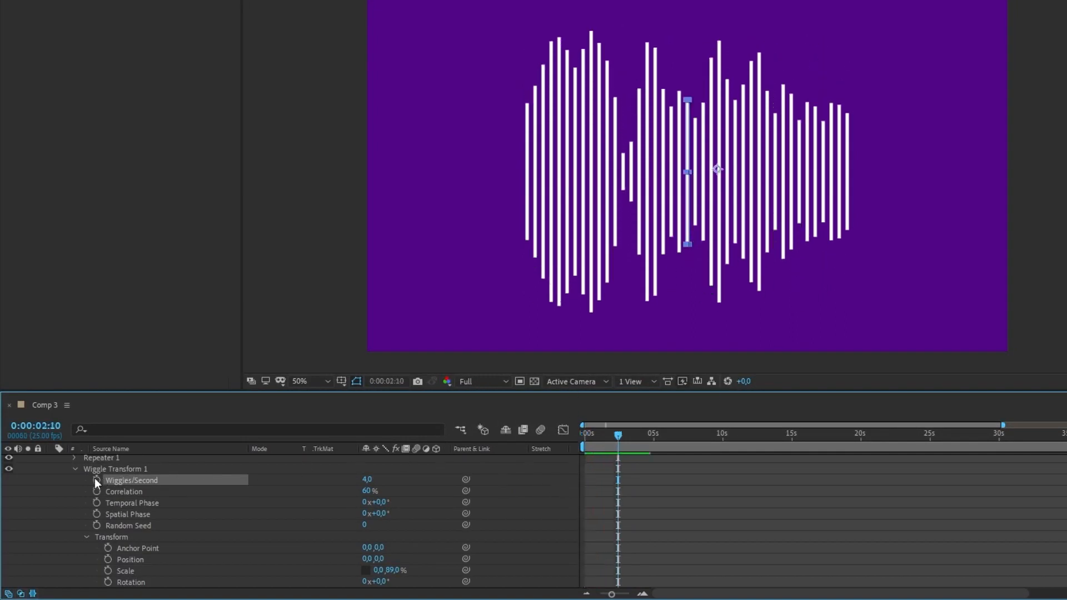
pyautogui.click(75, 469)
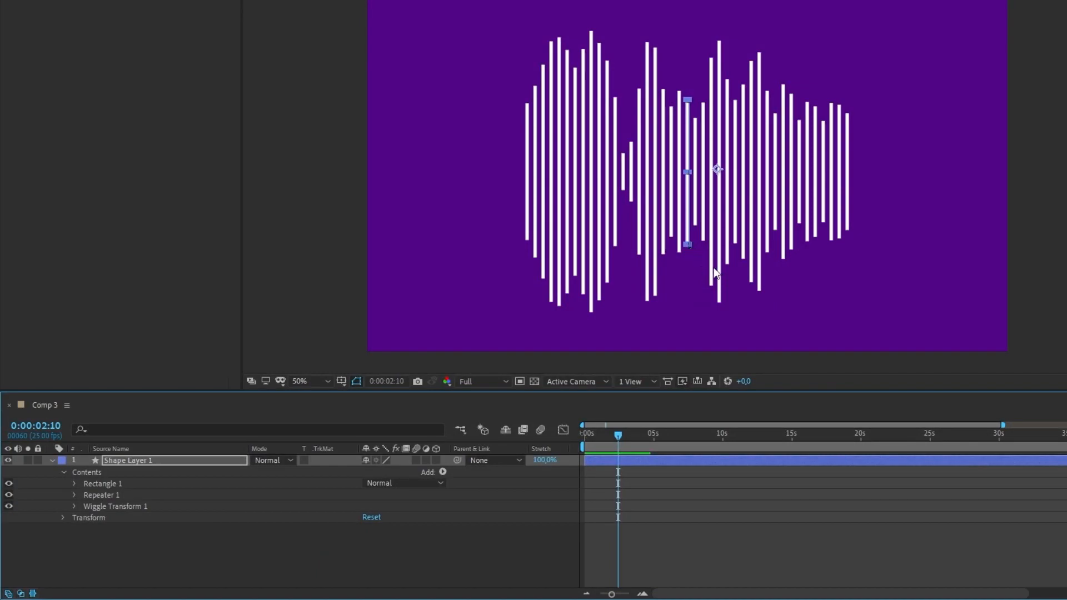
# Resize the waveform directly in the composition to make it shorter and narrower, previewing its playback from the start
pyautogui.moveTo(693, 244); pyautogui.dragTo(691, 213)
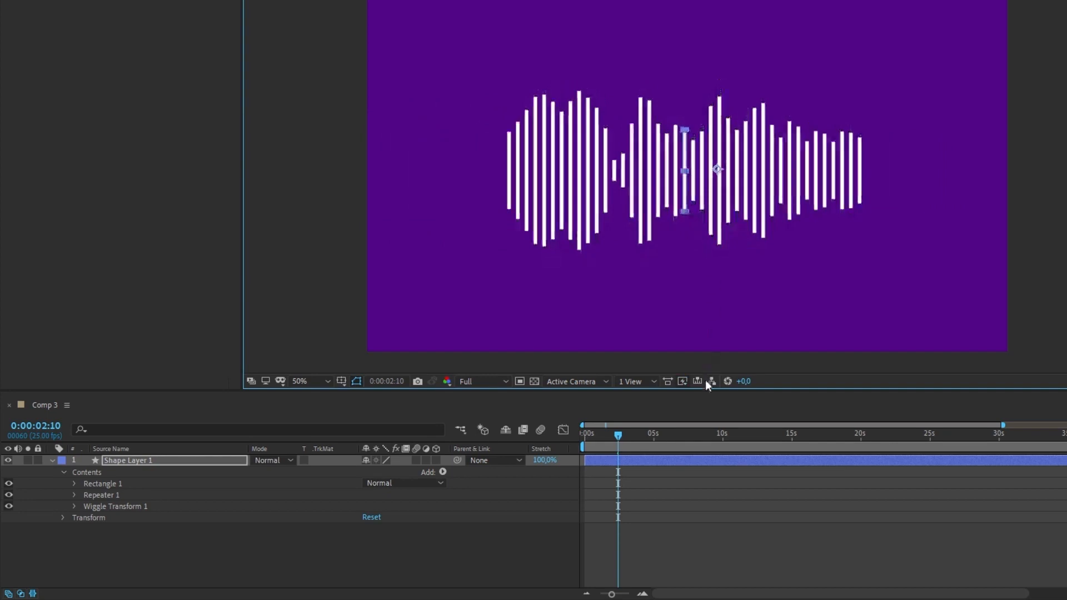
pyautogui.moveTo(621, 437); pyautogui.dragTo(583, 439)
pyautogui.press('space')
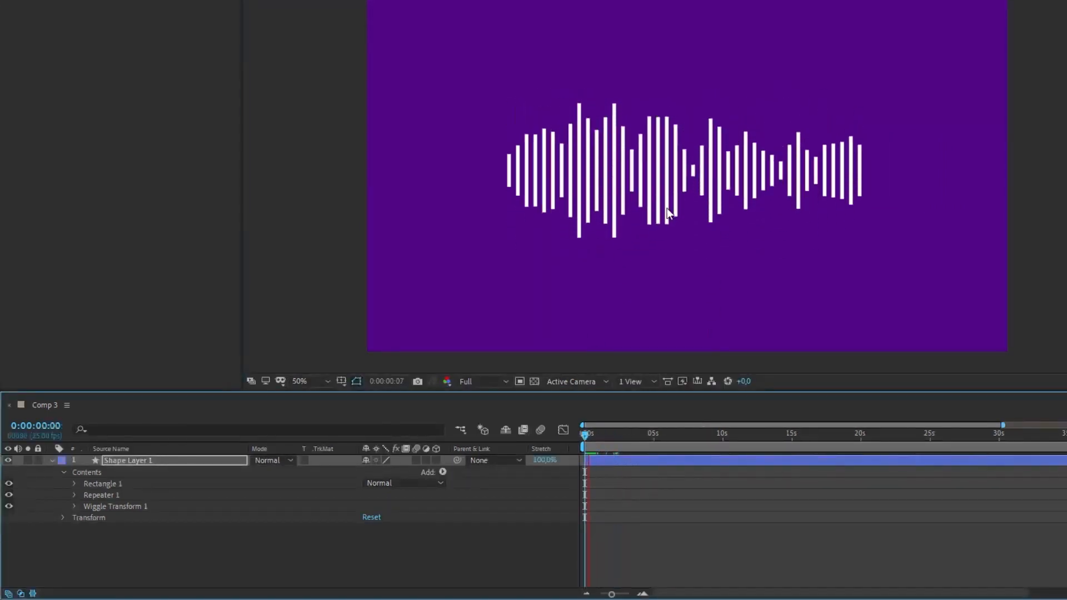
pyautogui.press('space')
pyautogui.moveTo(686, 213); pyautogui.dragTo(699, 211)
# Set Repeater 1's Copies to 61 and Offset to -30, and preview the waveform from the start
pyautogui.click(73, 495)
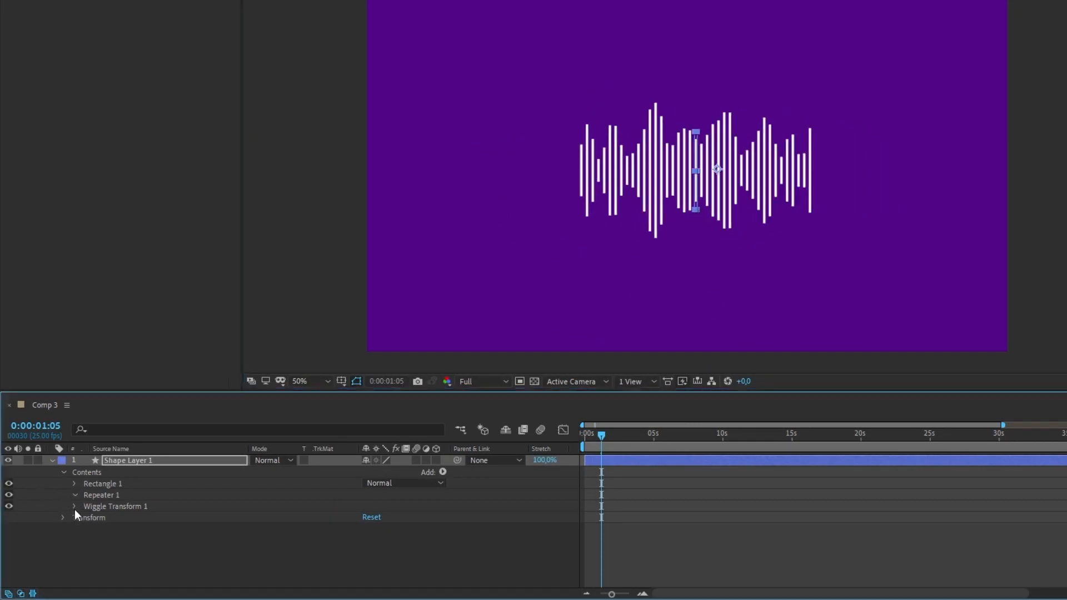
pyautogui.click(371, 506)
pyautogui.write('61')
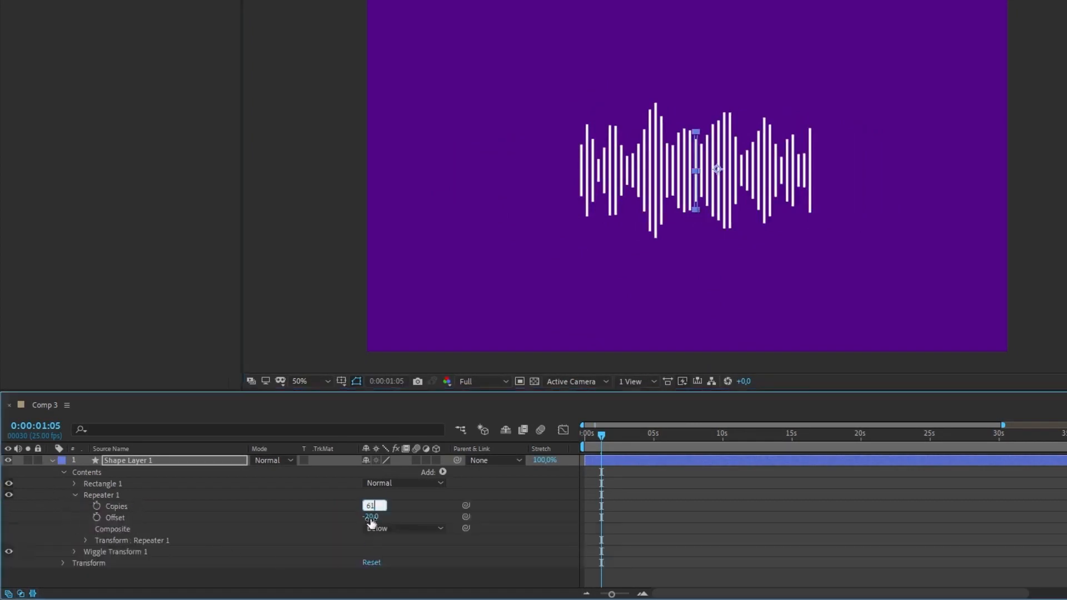
pyautogui.click(371, 517)
pyautogui.write('-30')
pyautogui.press('Return')
pyautogui.moveTo(603, 434); pyautogui.dragTo(582, 433)
pyautogui.press('space')
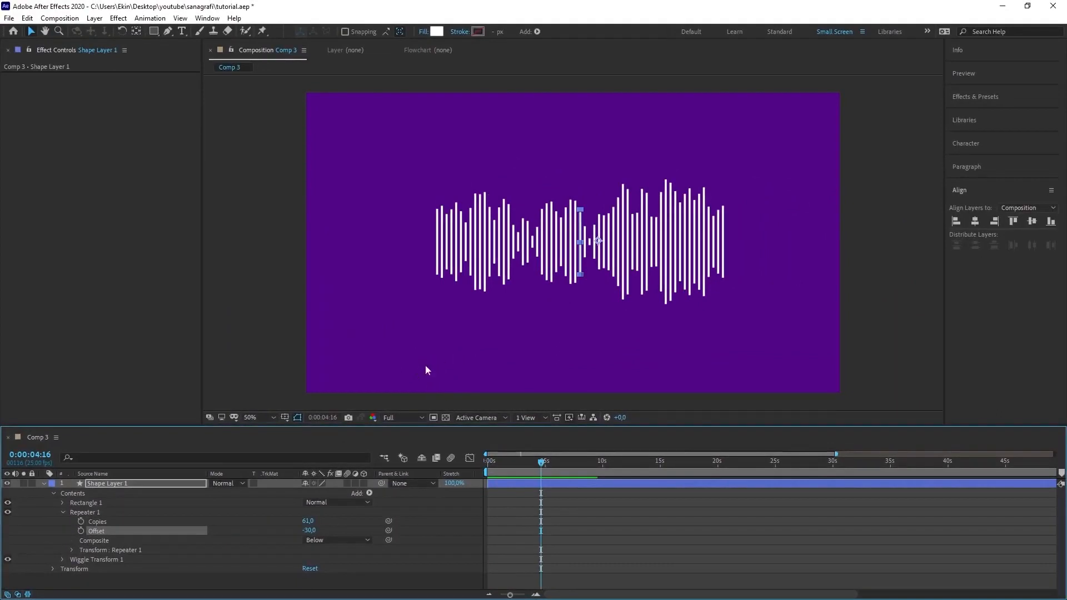
# Change Shape Layer 1's fill color to red (FF0000)
pyautogui.click(127, 484)
pyautogui.click(436, 32)
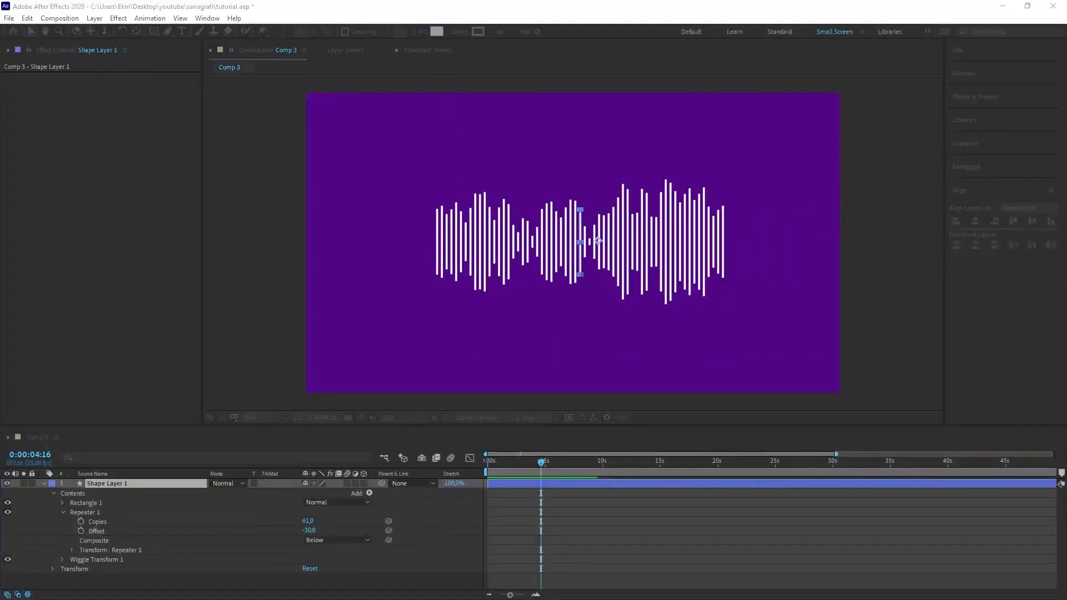
pyautogui.moveTo(178, 219); pyautogui.dragTo(239, 185)
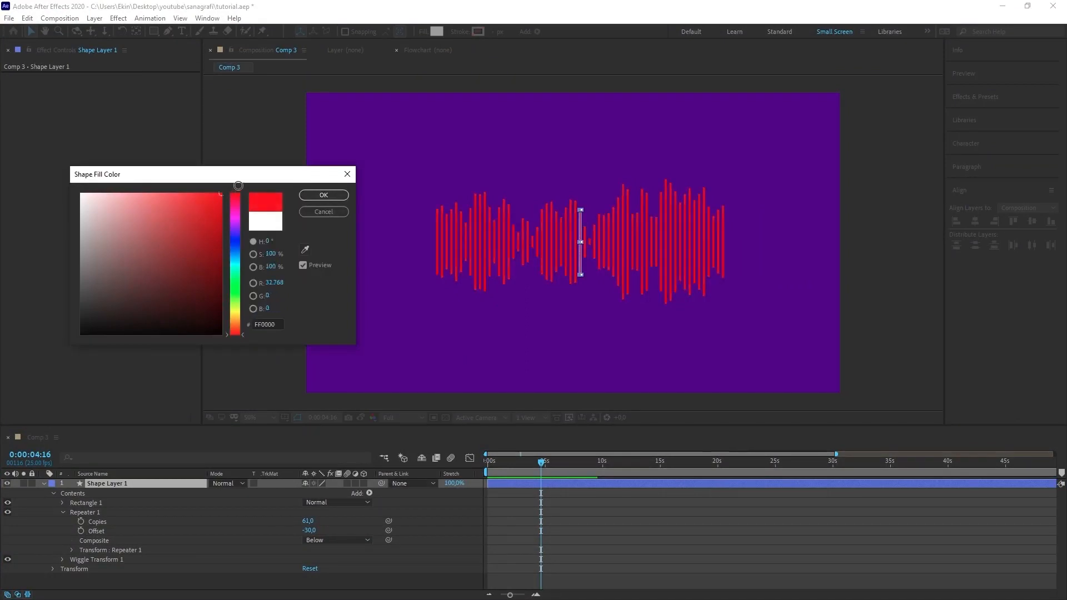
pyautogui.click(323, 195)
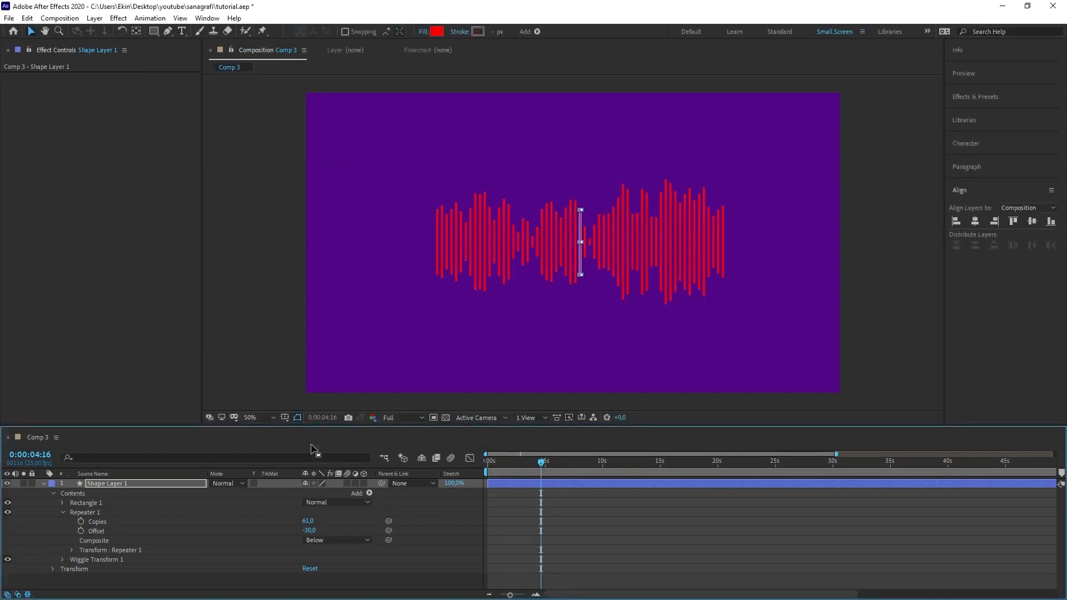
# Set the Color of Rectangle 1's Fill 1 to green (30E028) and scrub the timeline back toward the start
pyautogui.click(62, 502)
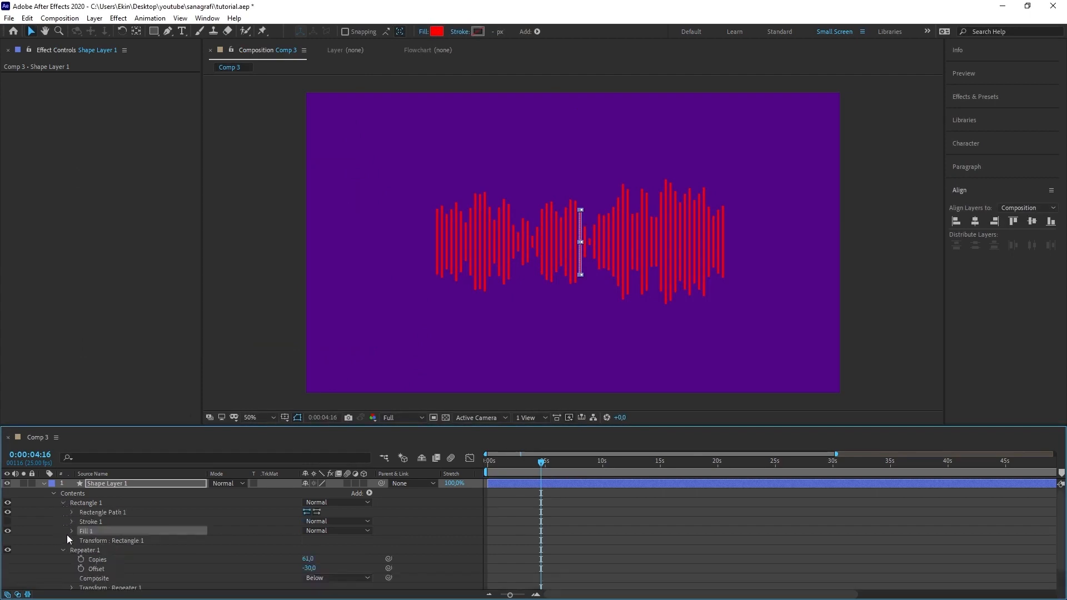
pyautogui.click(71, 531)
pyautogui.click(308, 559)
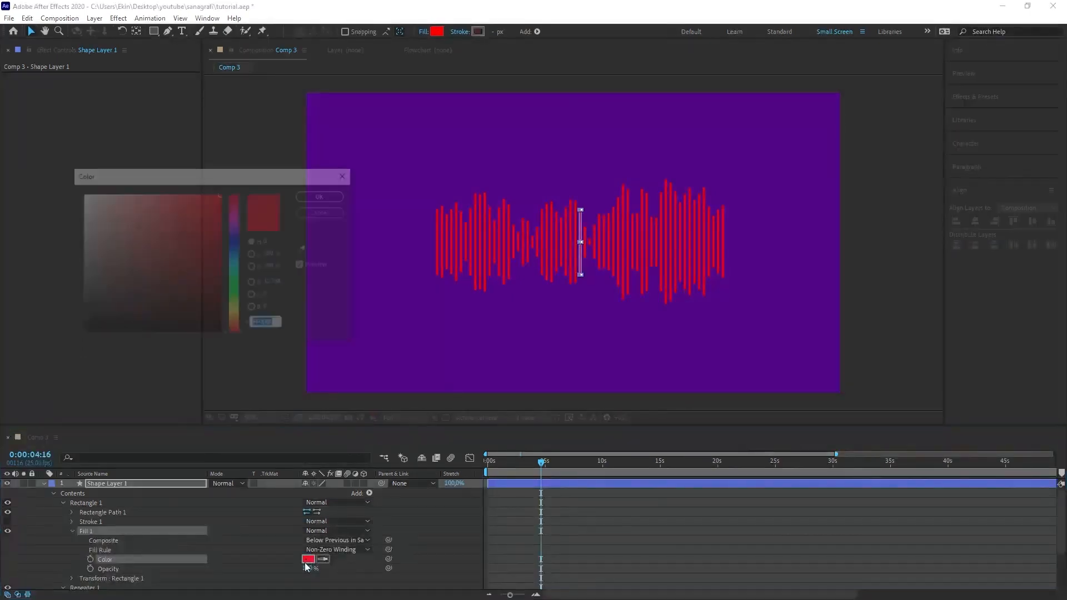
pyautogui.click(235, 288)
pyautogui.click(198, 208)
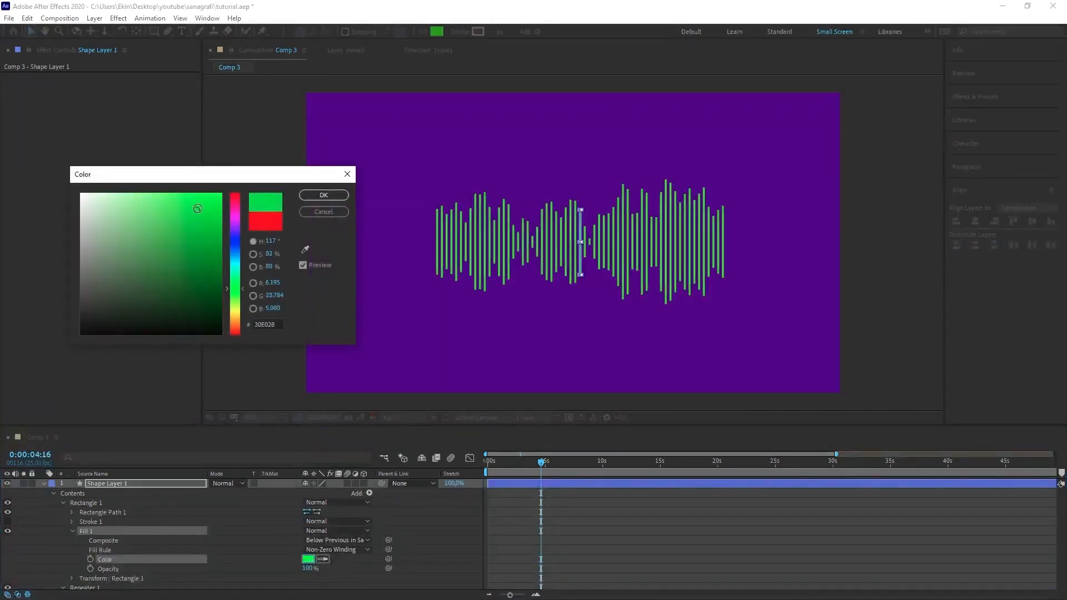
pyautogui.click(324, 195)
pyautogui.moveTo(538, 466); pyautogui.dragTo(488, 467)
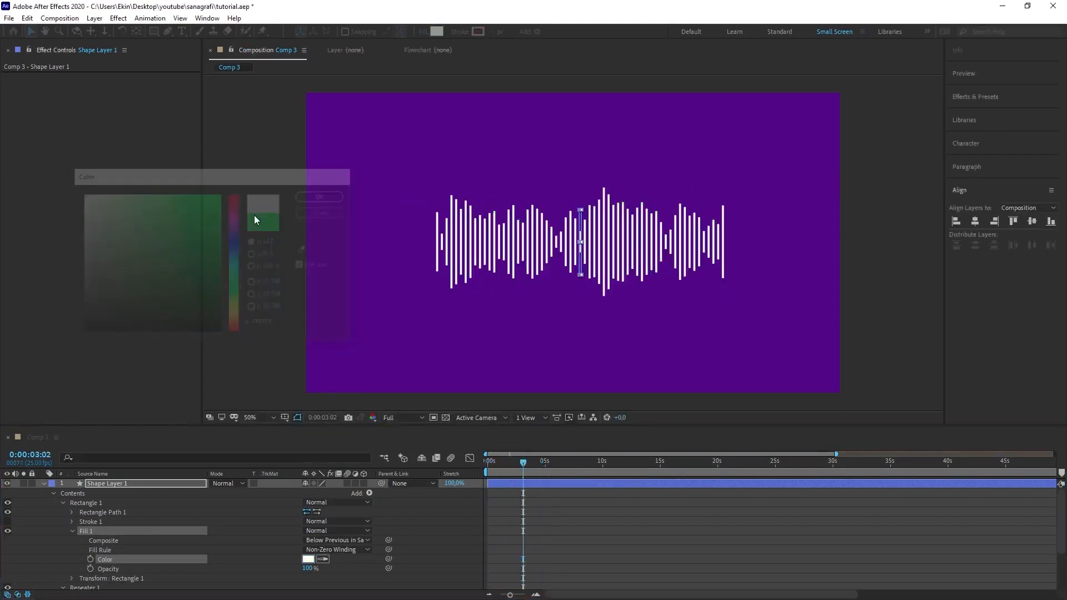